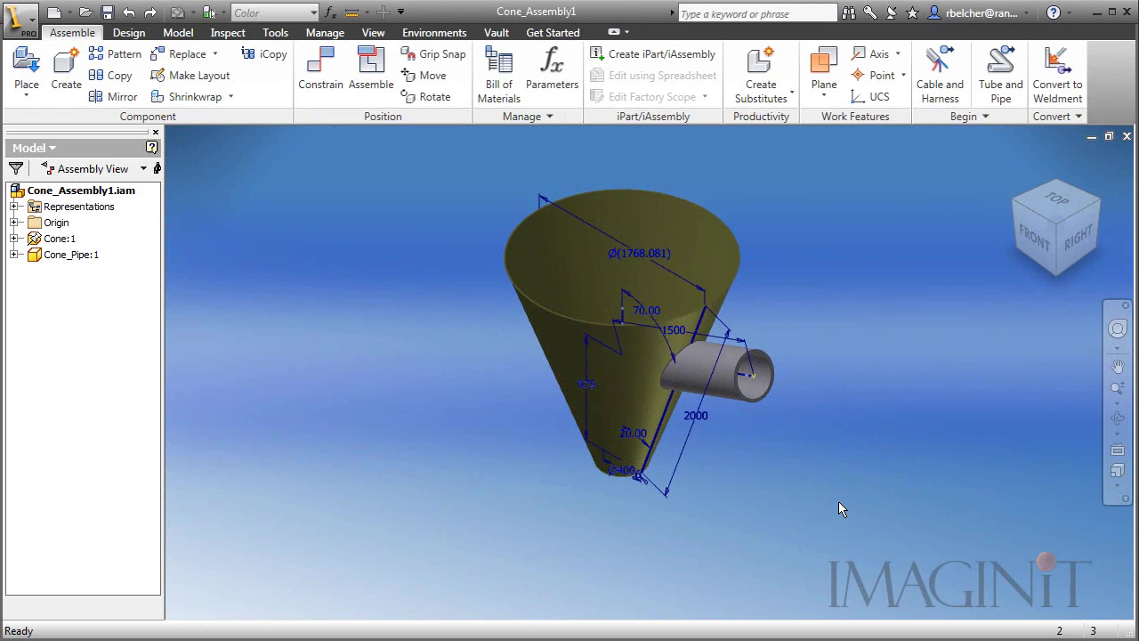
Step: Hide the Cone:1 component in the assembly
{"action": "key", "text": "F4"}
{"action": "left_click_drag", "start_coordinate": [872, 345], "coordinate": [843, 320]}
{"action": "key", "text": "Escape"}
{"action": "scroll", "coordinate": [778, 329], "scroll_direction": "up", "scroll_amount": 3}
{"action": "middle_click_drag", "start_coordinate": [778, 329], "coordinate": [798, 328]}
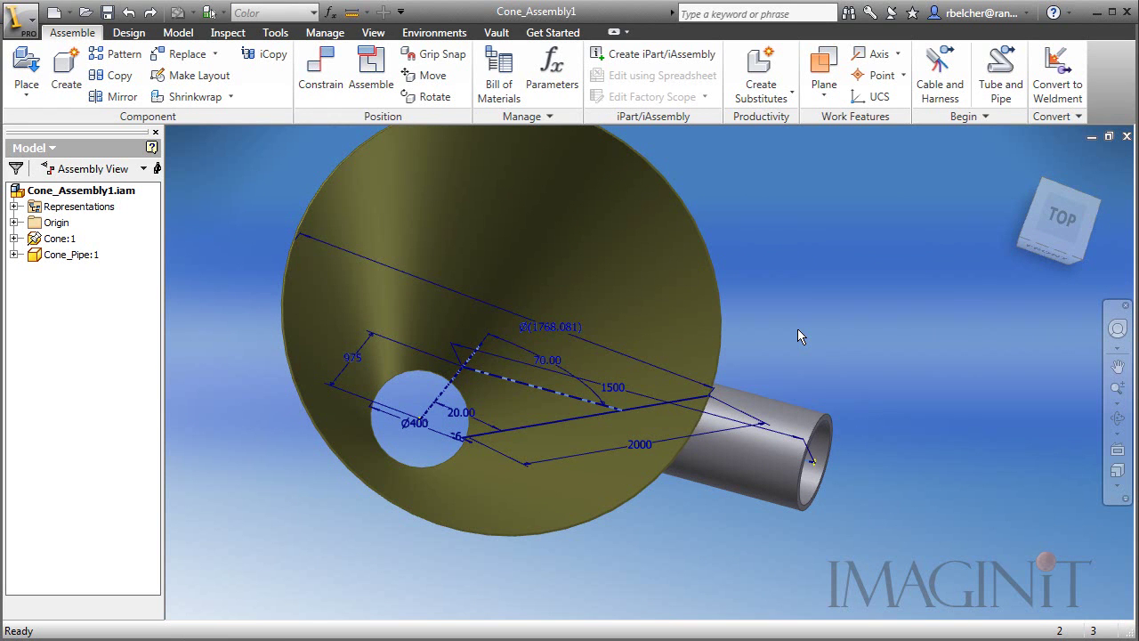
{"action": "key", "text": "F4"}
{"action": "mouse_move", "coordinate": [874, 486]}
{"action": "left_mouse_down"}
{"action": "mouse_move", "coordinate": [876, 445]}
{"action": "mouse_move", "coordinate": [879, 478]}
{"action": "left_mouse_up"}
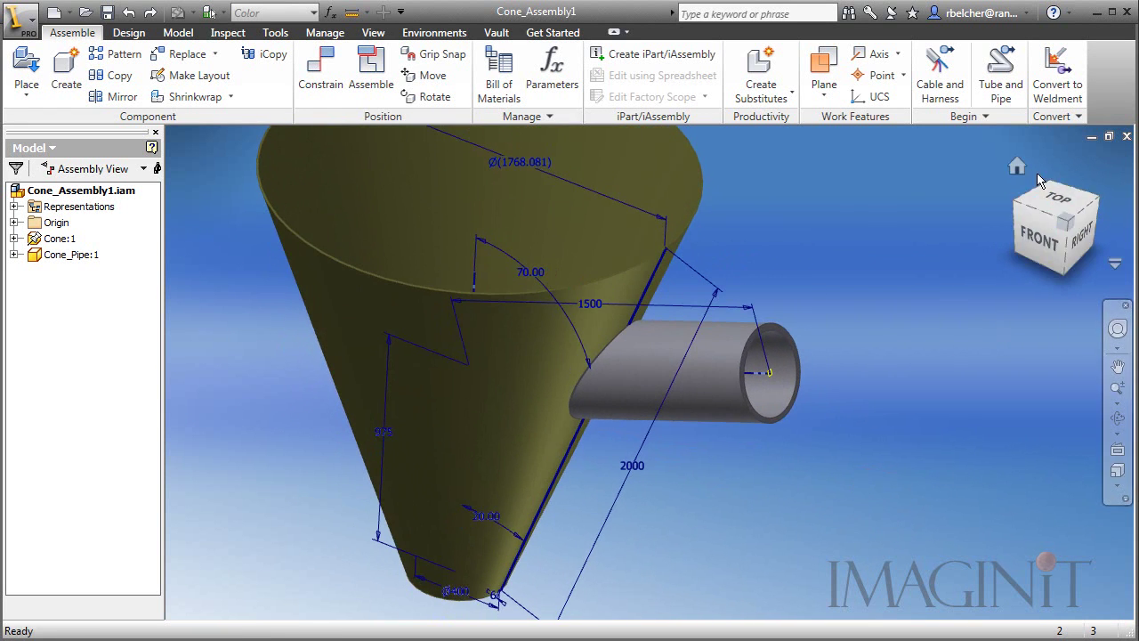
{"action": "left_click", "coordinate": [1017, 166]}
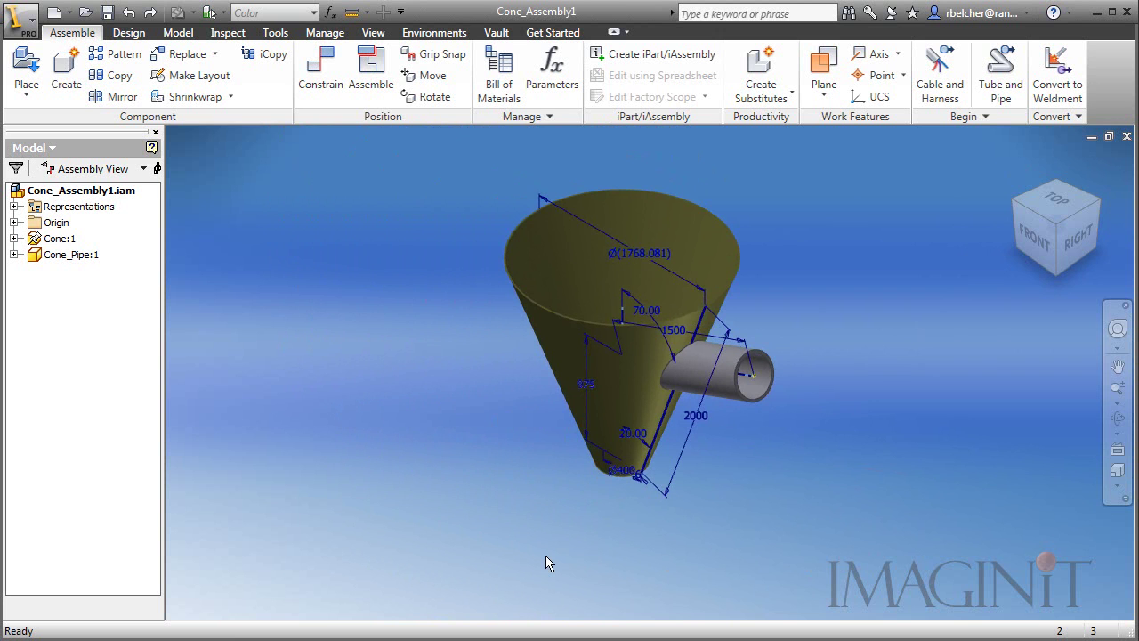
{"action": "left_click", "coordinate": [590, 384]}
{"action": "right_click", "coordinate": [588, 384]}
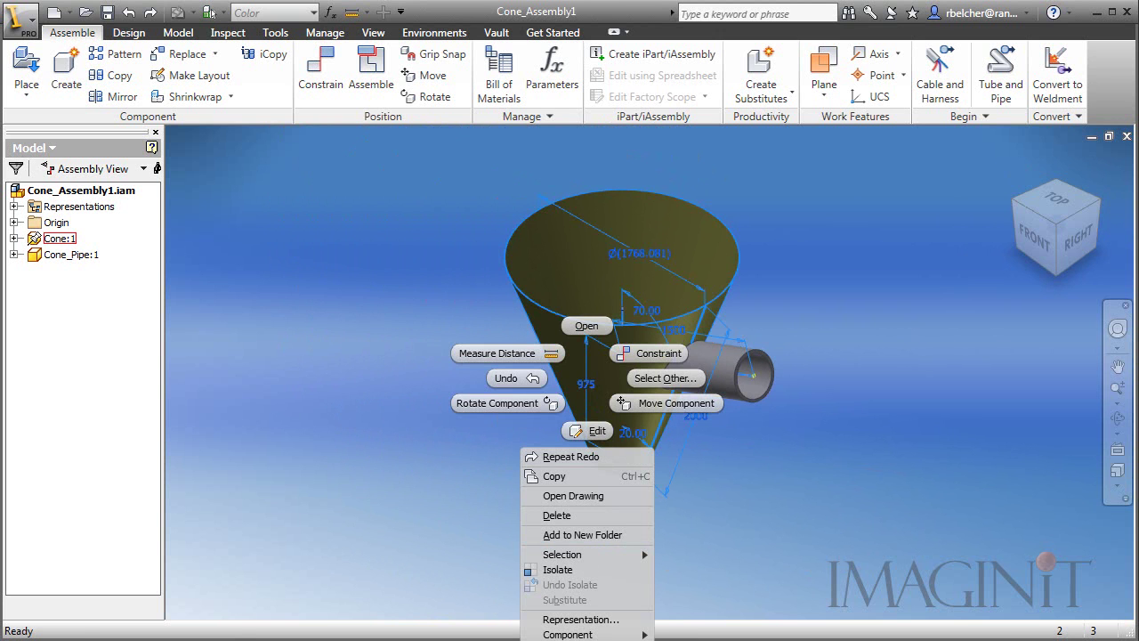
{"action": "key", "text": "alt+v"}
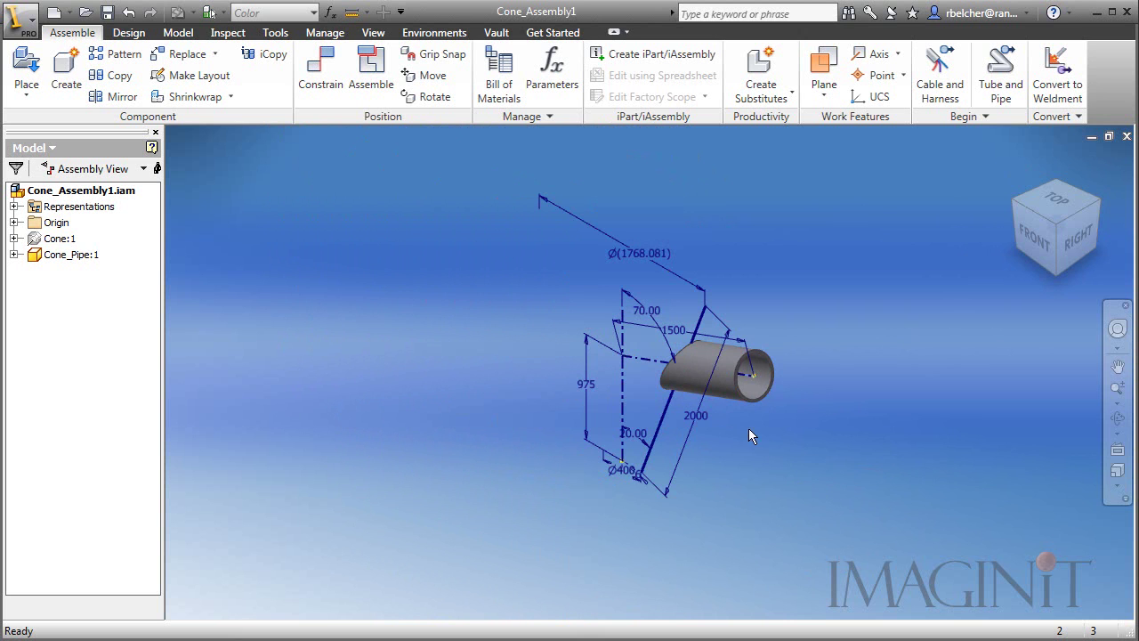
Step: Edit the pipe in place and create Sketch3 on the pipe's end face
{"action": "double_click", "coordinate": [721, 392]}
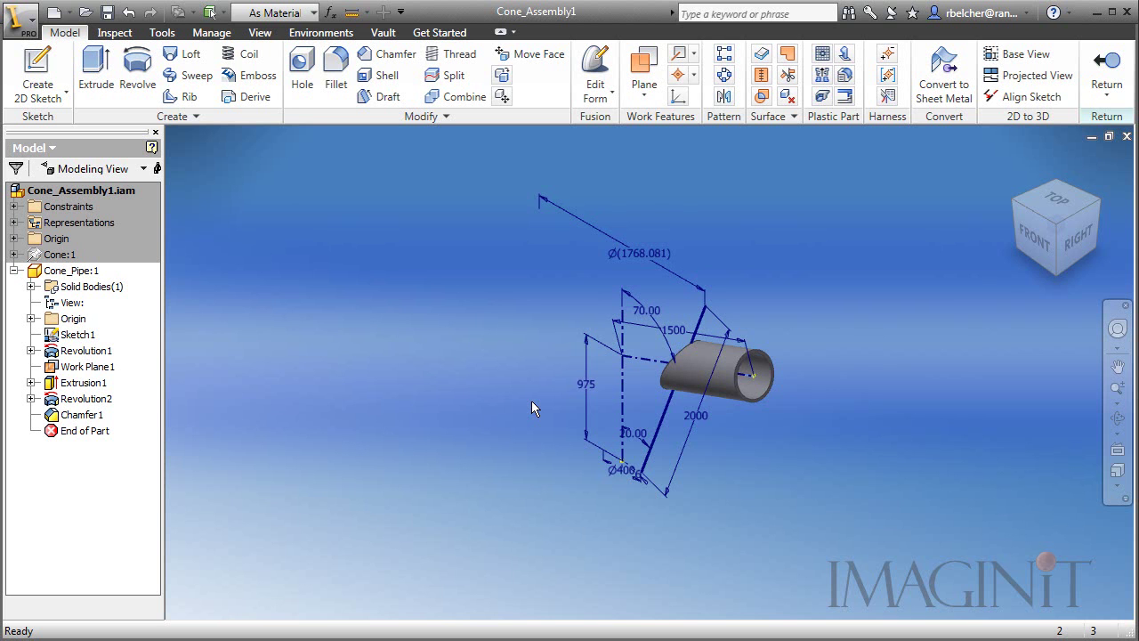
{"action": "left_click", "coordinate": [37, 71]}
{"action": "scroll", "coordinate": [766, 338], "scroll_direction": "up", "scroll_amount": 5}
{"action": "left_click", "coordinate": [798, 356]}
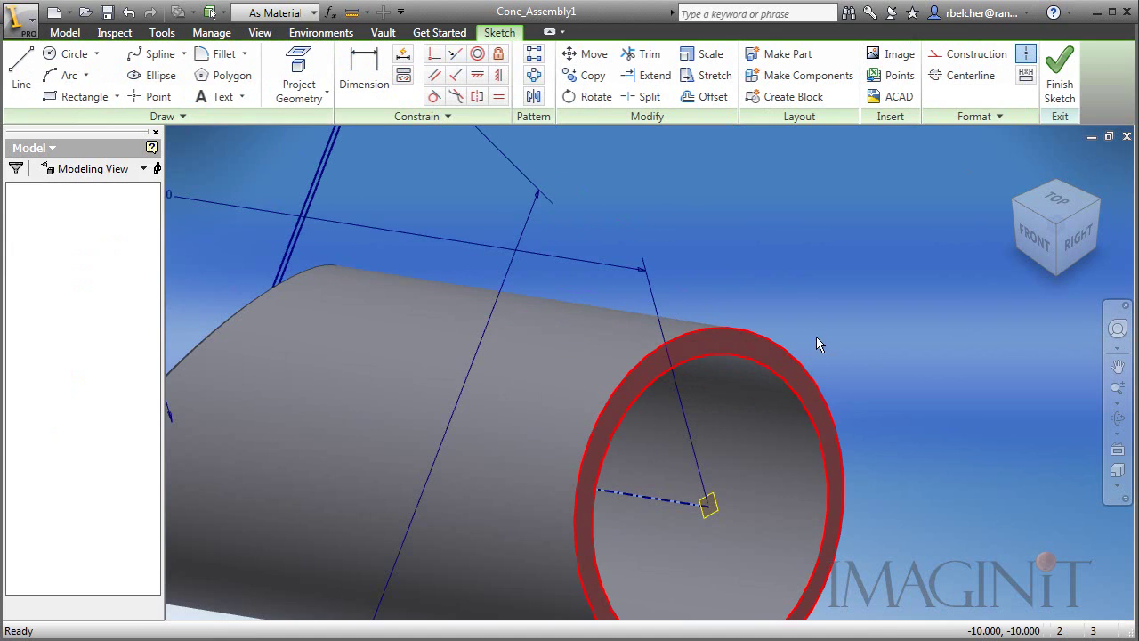
{"action": "scroll", "coordinate": [793, 277], "scroll_direction": "down", "scroll_amount": 5}
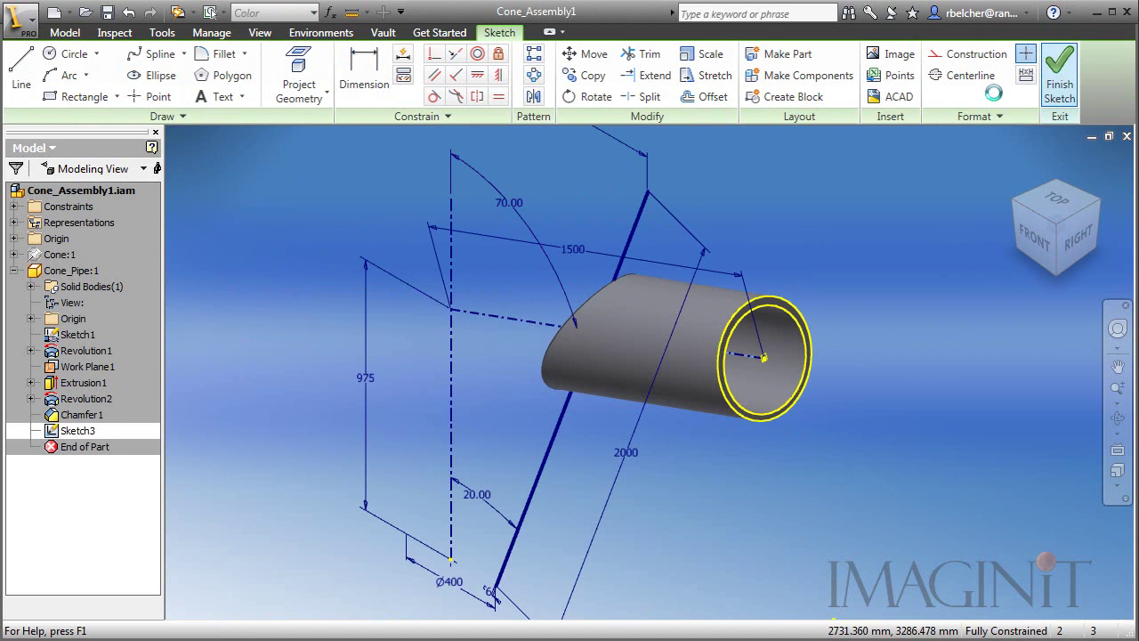
{"action": "left_click", "coordinate": [1059, 75]}
Step: Extrude the pipe-end circle as a reversed surface, its distance linked to the 1500 dimension (d5)
{"action": "left_click", "coordinate": [102, 62]}
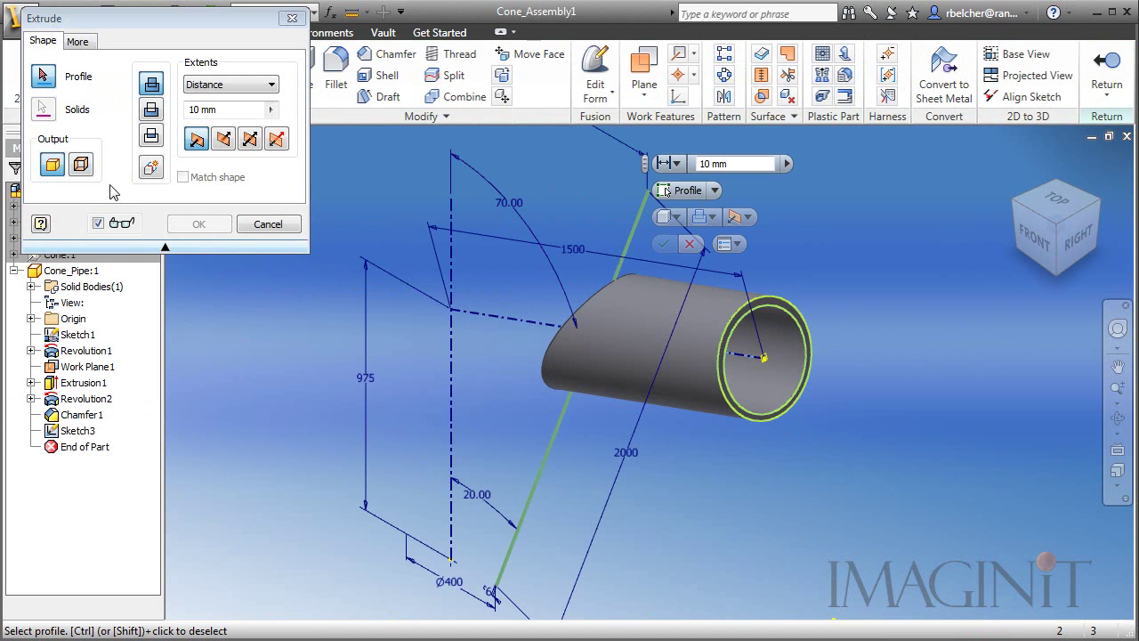
{"action": "left_click", "coordinate": [792, 322]}
{"action": "mouse_move", "coordinate": [856, 402]}
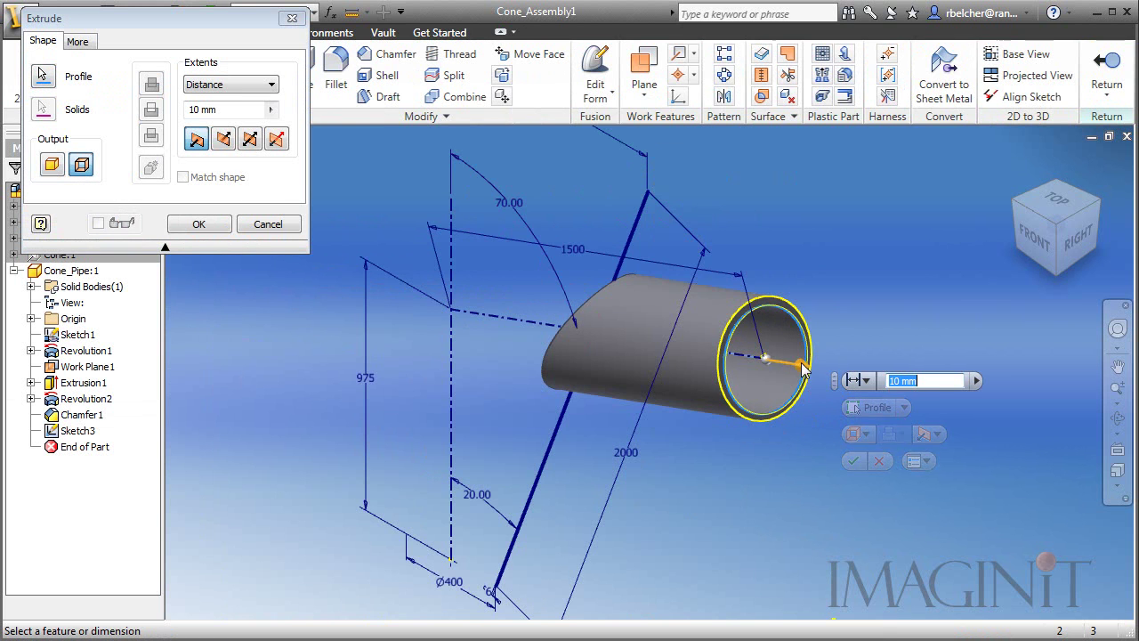
{"action": "left_click_drag", "start_coordinate": [797, 363], "coordinate": [531, 353]}
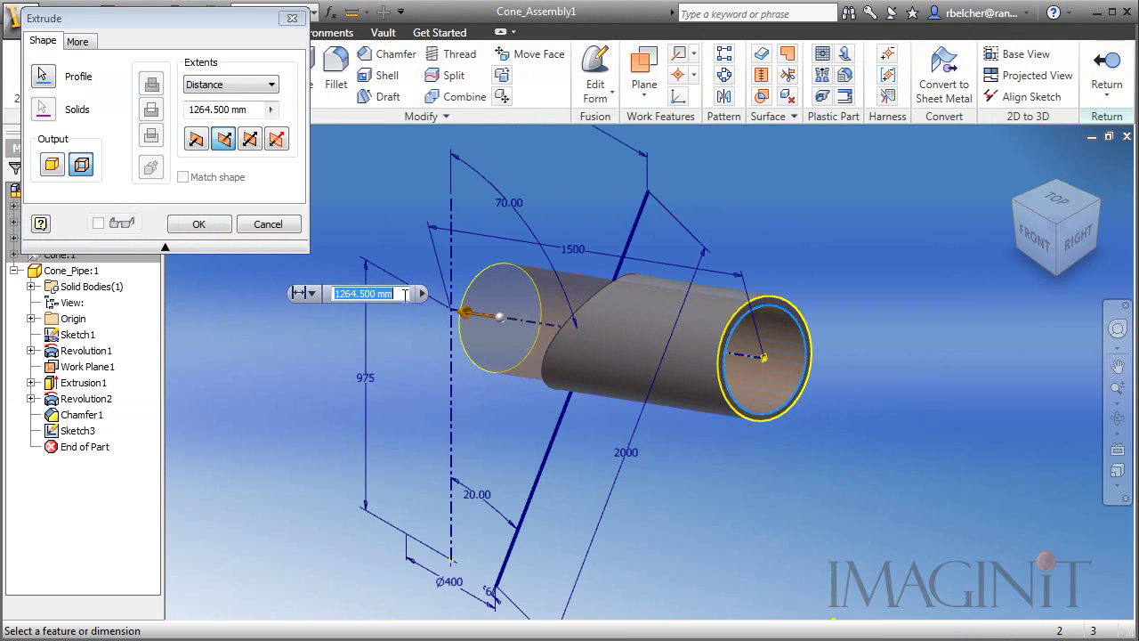
{"action": "left_click_drag", "start_coordinate": [238, 109], "coordinate": [189, 109]}
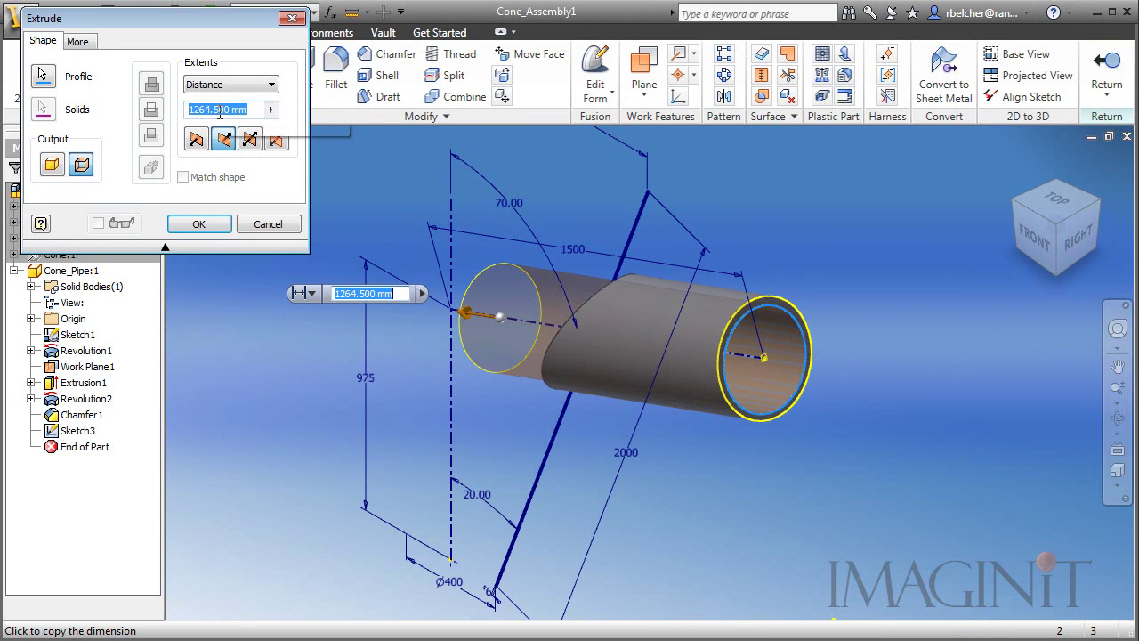
{"action": "left_click", "coordinate": [584, 257]}
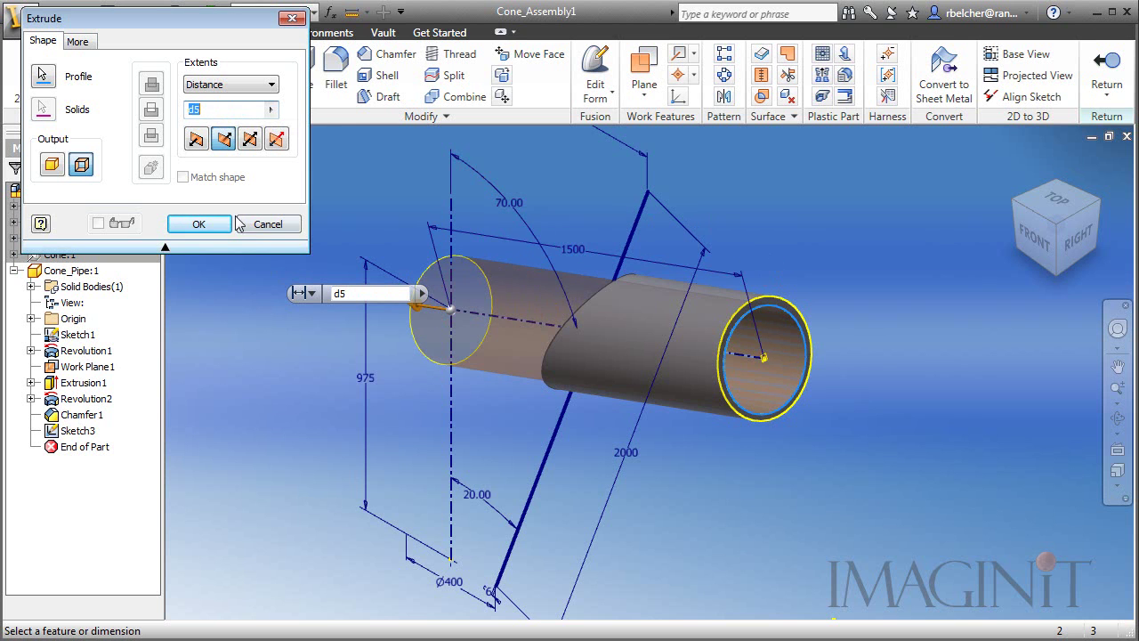
{"action": "left_click", "coordinate": [198, 223]}
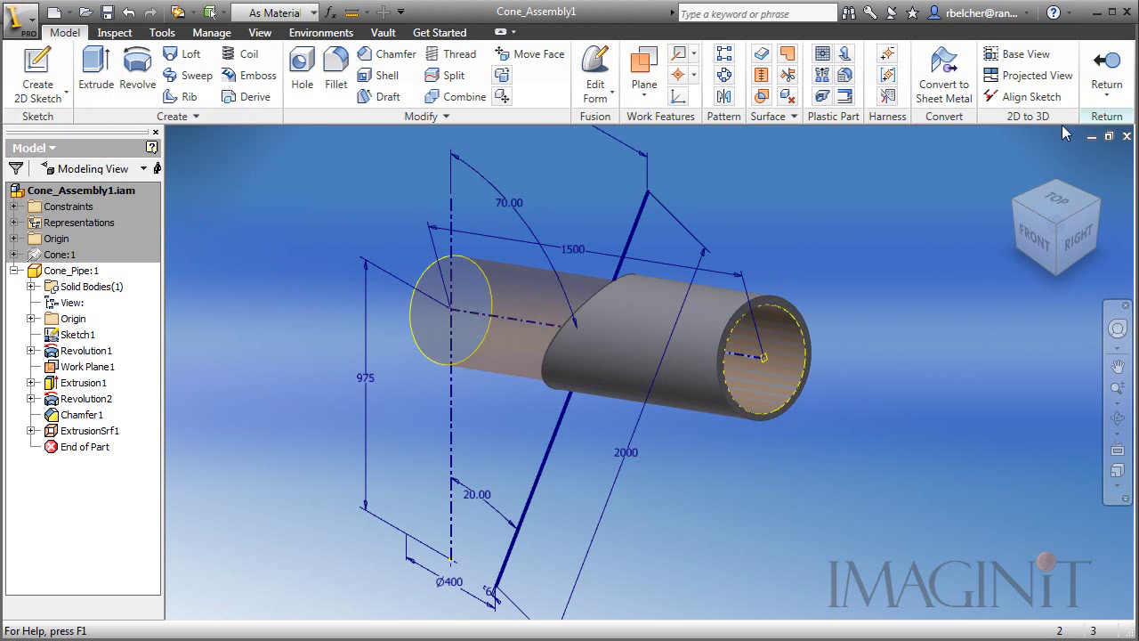
Step: Back in the assembly, make Cone:1 visible again and open it for in-place editing
{"action": "left_click", "coordinate": [1110, 69]}
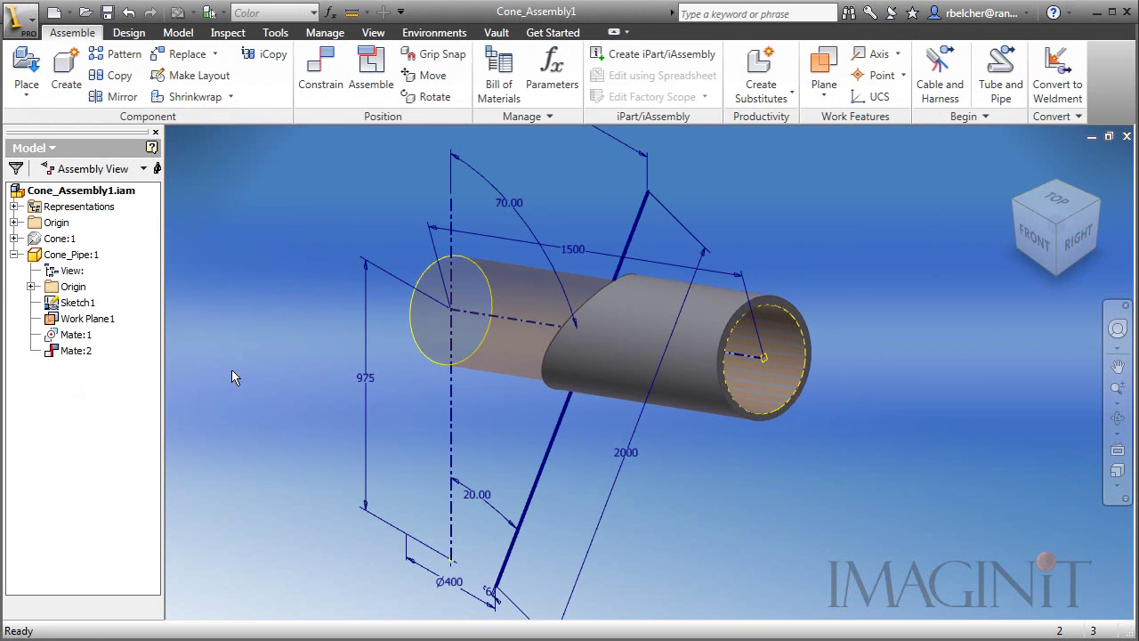
{"action": "right_click", "coordinate": [71, 238]}
{"action": "left_click", "coordinate": [114, 519]}
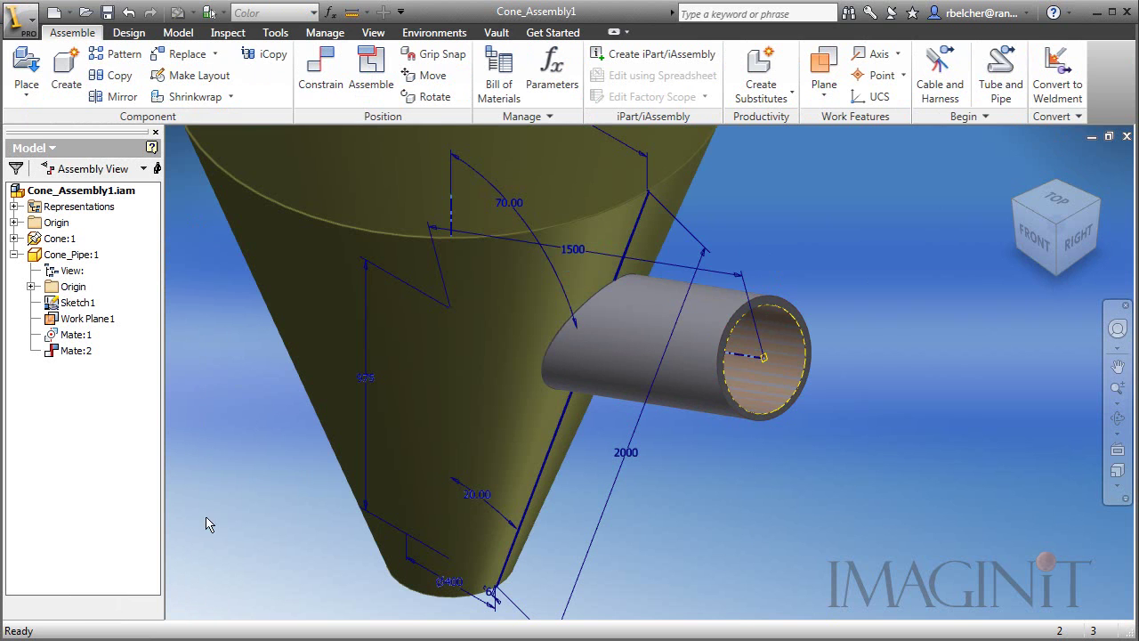
{"action": "scroll", "coordinate": [775, 452], "scroll_direction": "down", "scroll_amount": 5}
{"action": "middle_click_drag", "start_coordinate": [681, 511], "coordinate": [814, 526], "text": "shift"}
{"action": "scroll", "coordinate": [784, 334], "scroll_direction": "up", "scroll_amount": 2}
{"action": "middle_click_drag", "start_coordinate": [784, 334], "coordinate": [789, 364]}
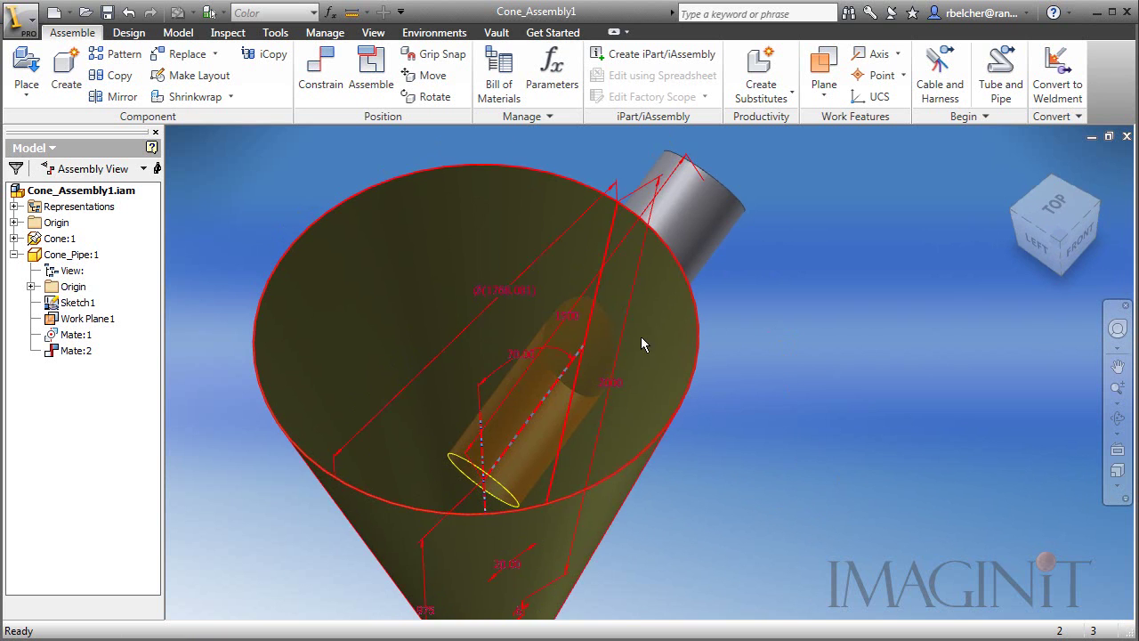
{"action": "double_click", "coordinate": [458, 206]}
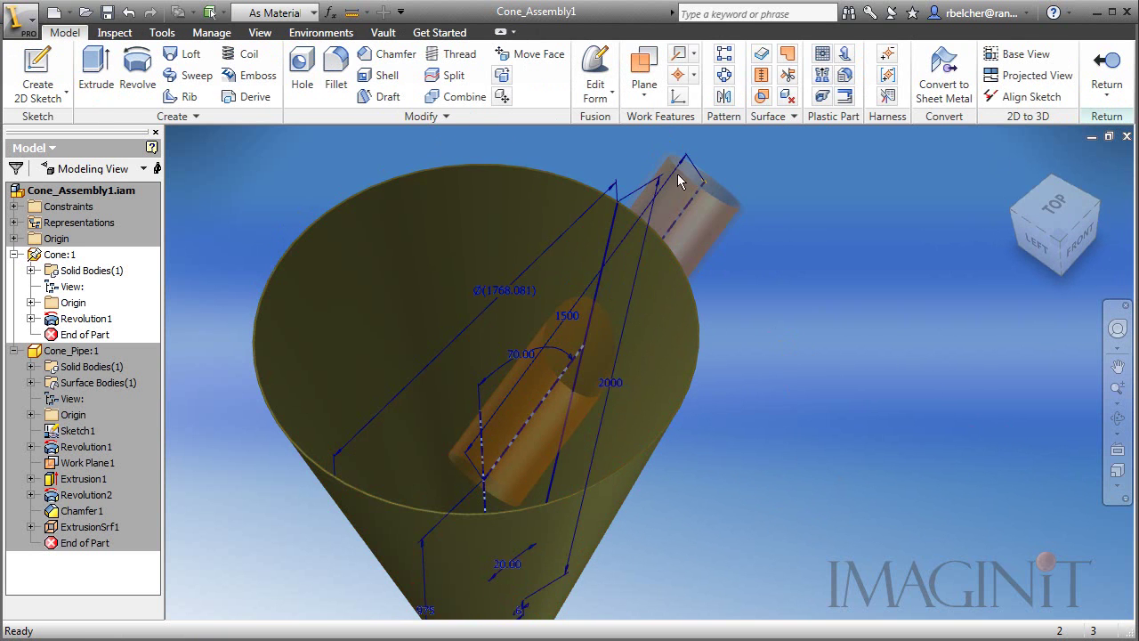
Step: Copy the pipe's extruded surface face into the cone as Surface1
{"action": "left_click", "coordinate": [502, 78]}
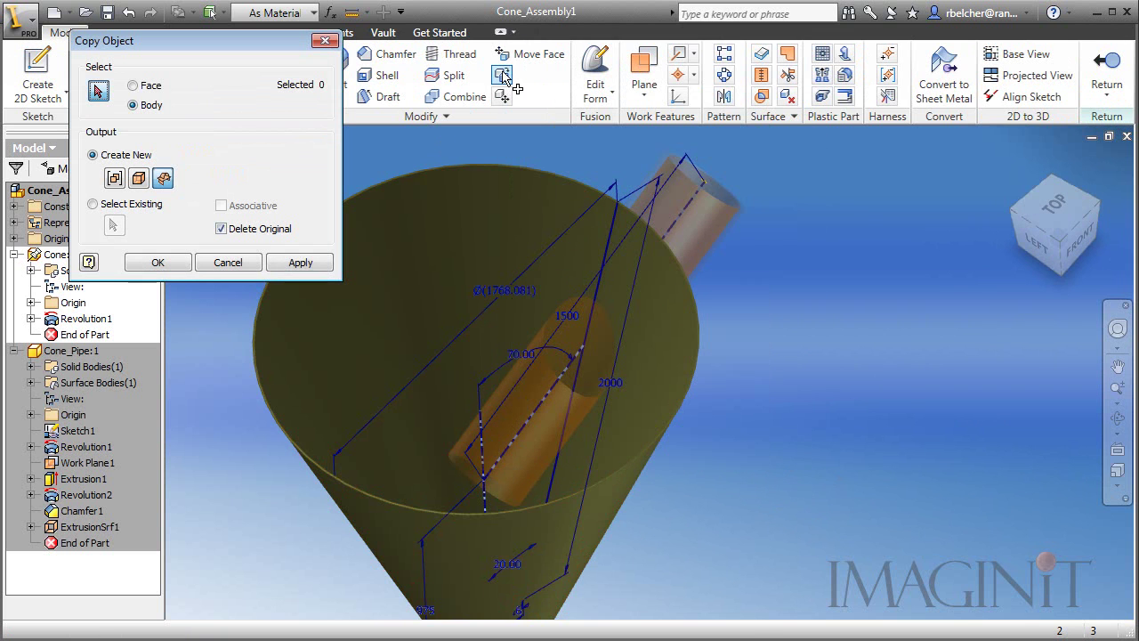
{"action": "left_click", "coordinate": [134, 86]}
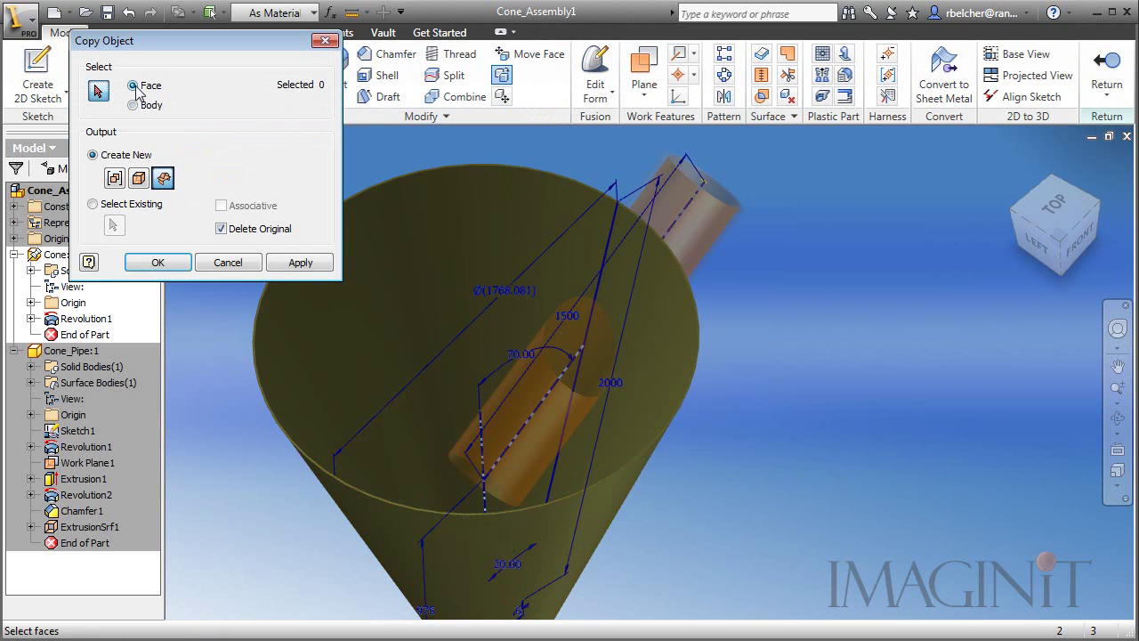
{"action": "left_click", "coordinate": [491, 419]}
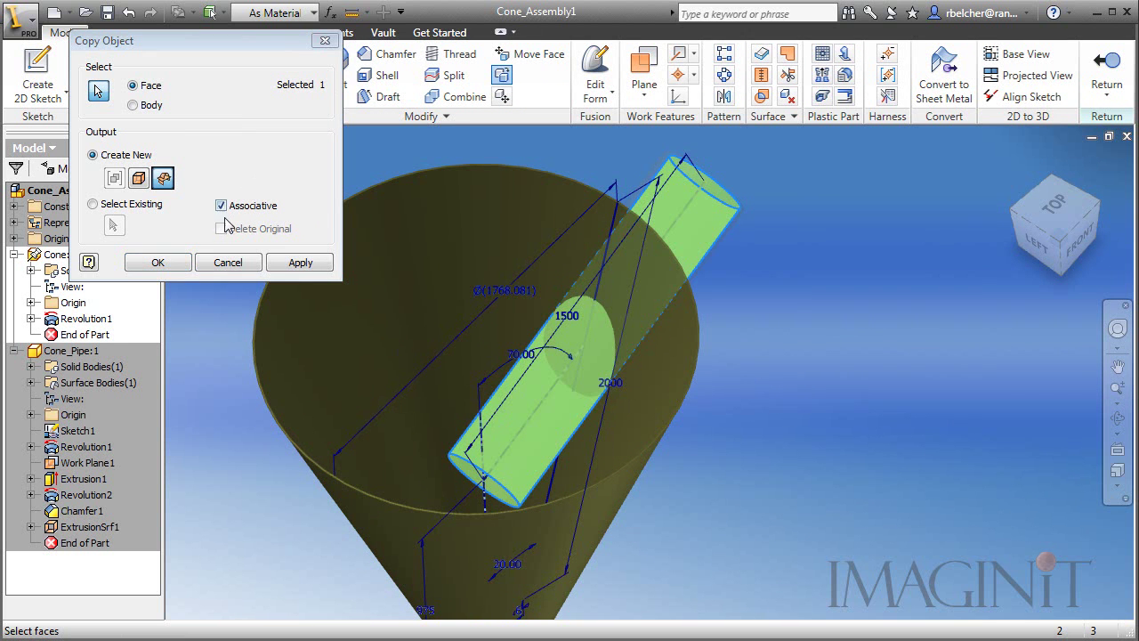
{"action": "left_click", "coordinate": [139, 179]}
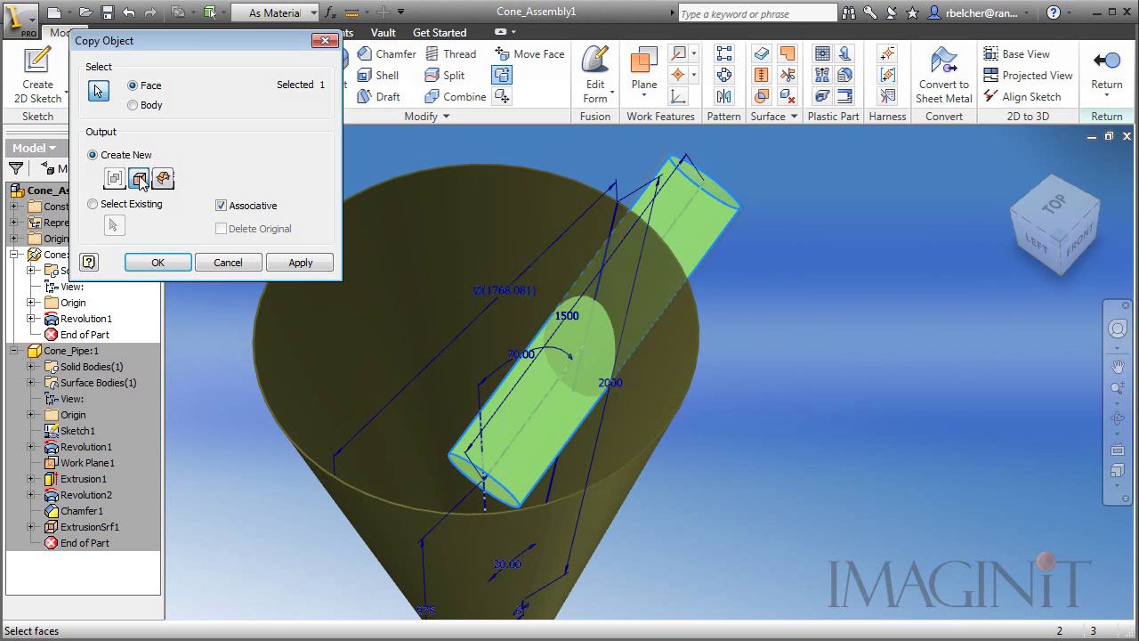
{"action": "left_click", "coordinate": [158, 262]}
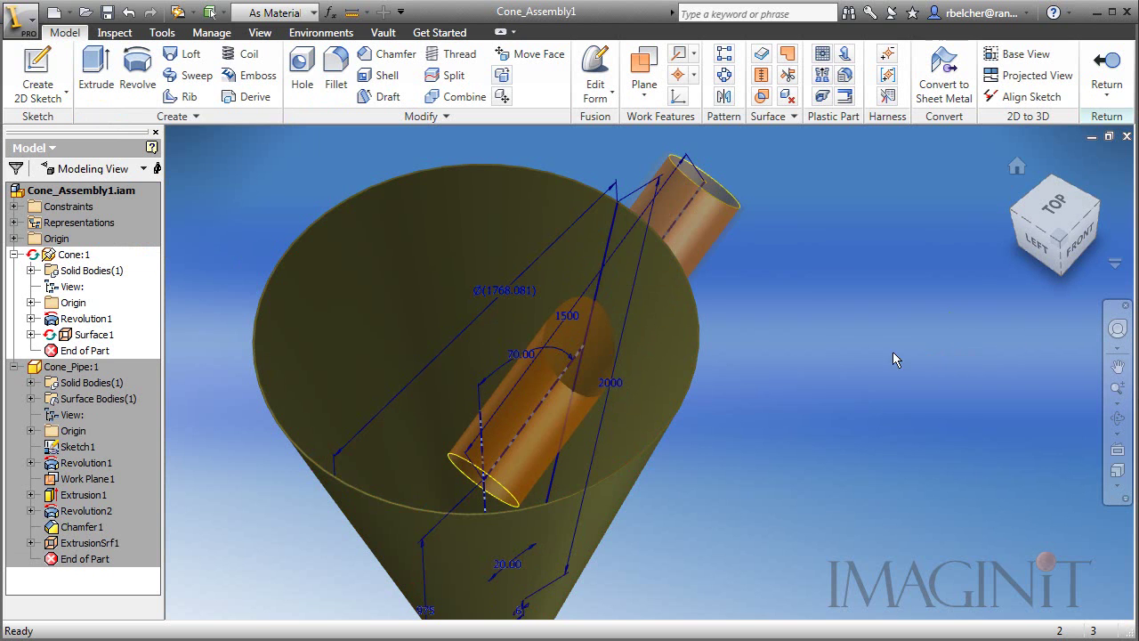
Step: Hide the Cone_Pipe:1 component
{"action": "left_click", "coordinate": [71, 369]}
{"action": "right_click", "coordinate": [72, 376]}
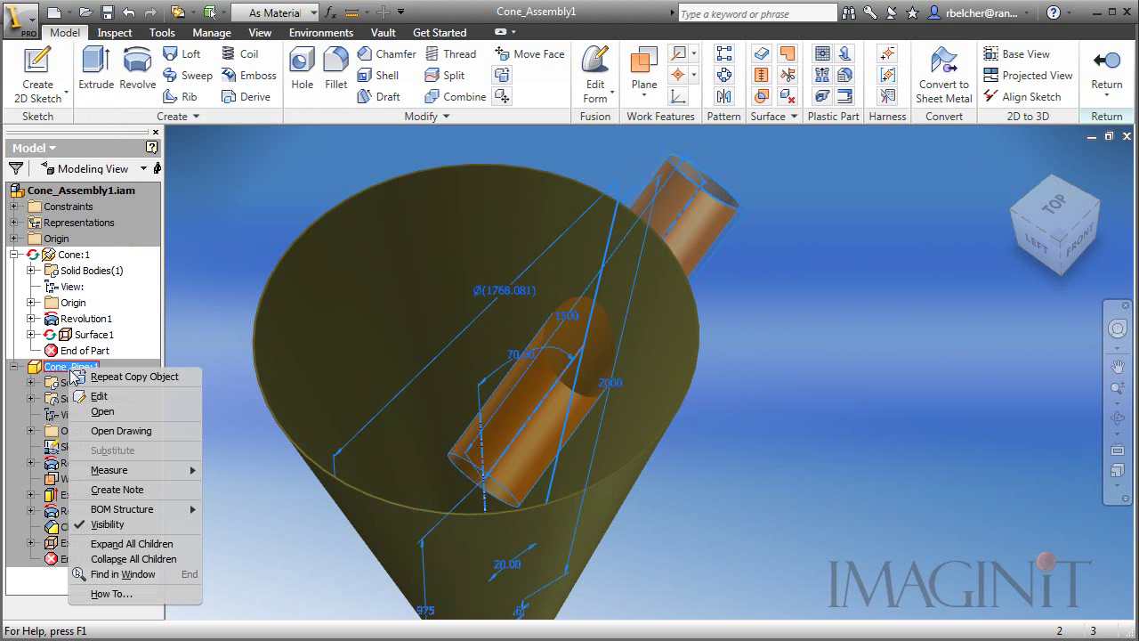
{"action": "left_click", "coordinate": [108, 525]}
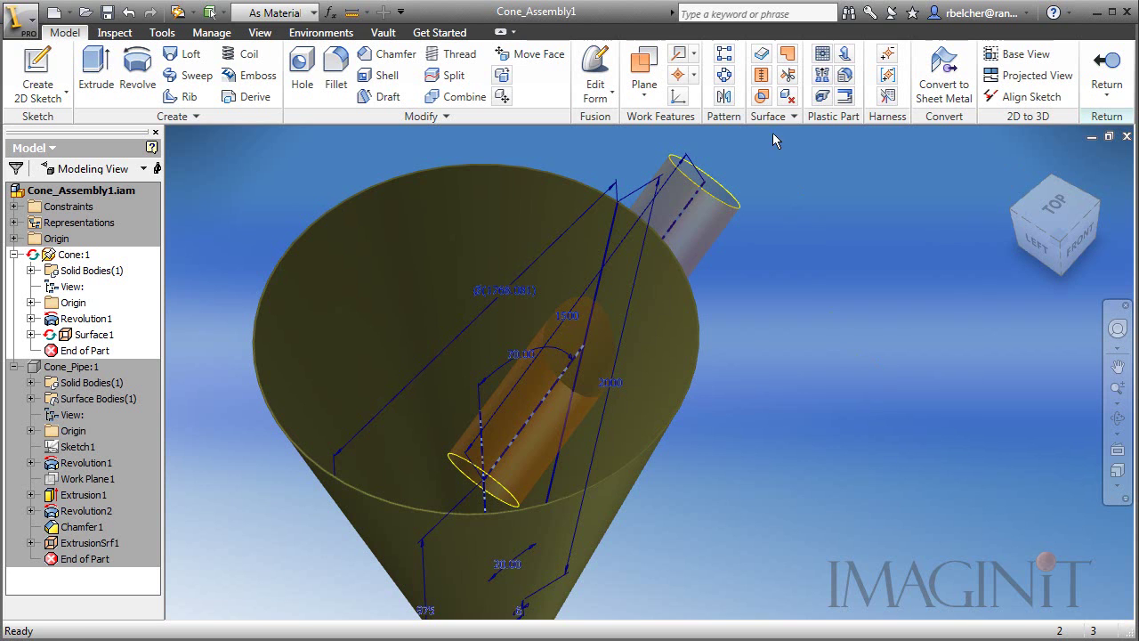
Step: Sculpt a cut with Surface1, choosing the side that removes the pipe's interior from the cone
{"action": "left_click", "coordinate": [763, 99]}
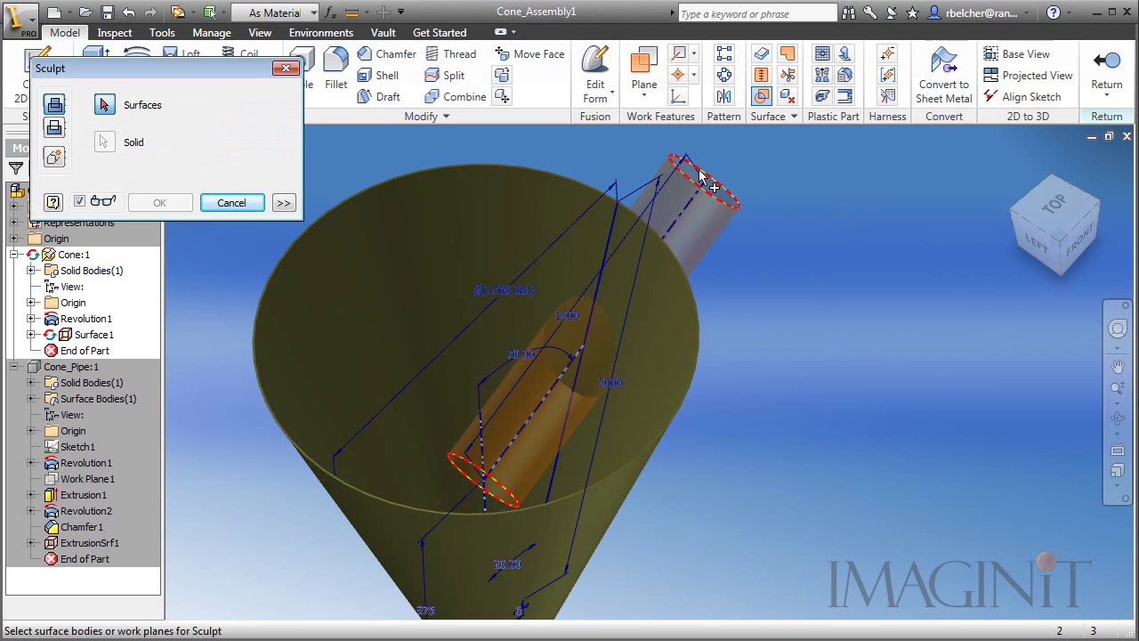
{"action": "left_click", "coordinate": [700, 211]}
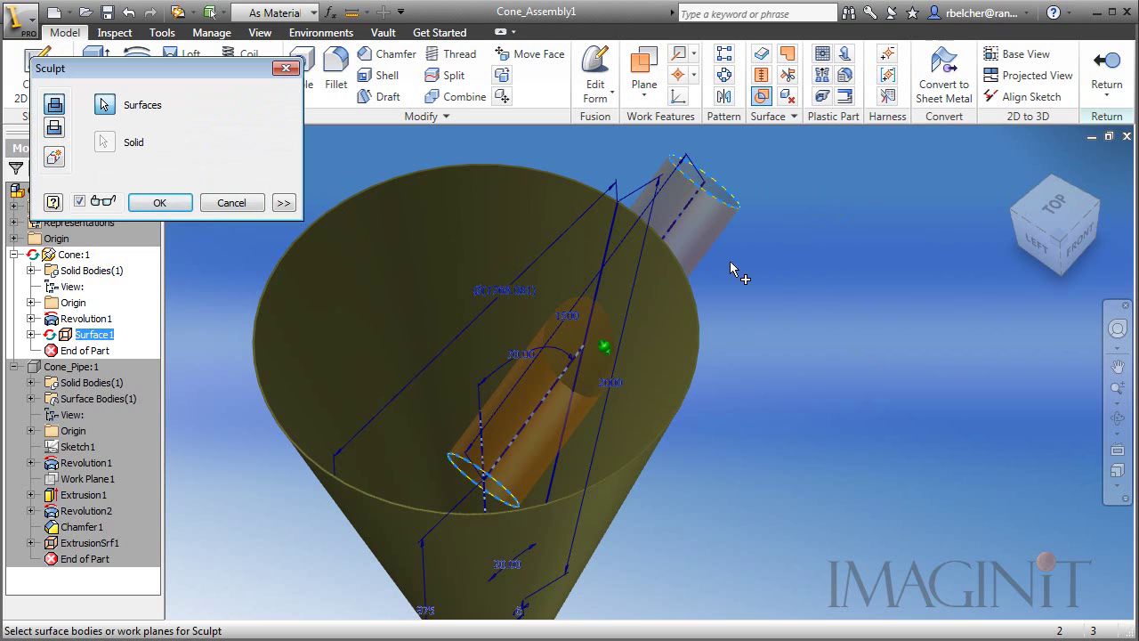
{"action": "left_click", "coordinate": [54, 129]}
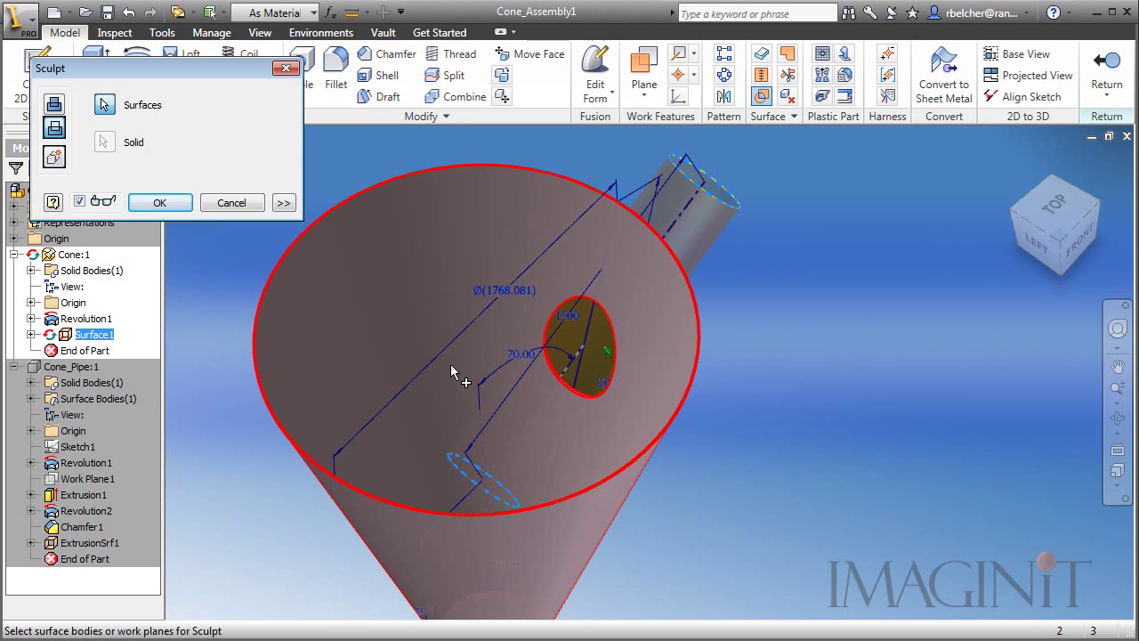
{"action": "left_click", "coordinate": [283, 202]}
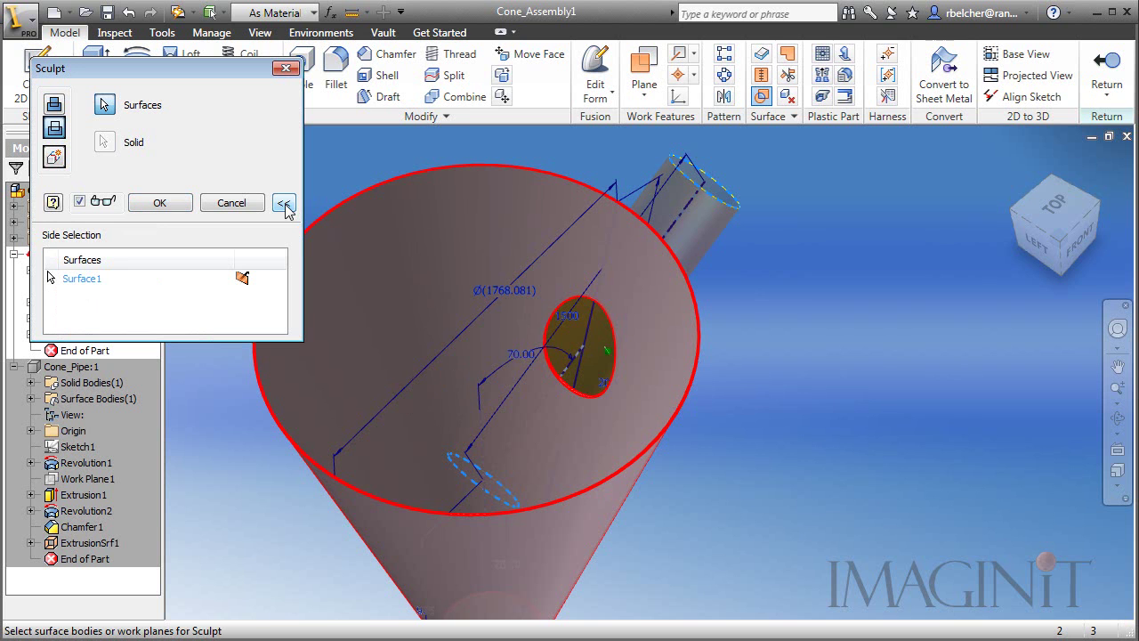
{"action": "left_click", "coordinate": [247, 282]}
{"action": "left_click", "coordinate": [278, 280]}
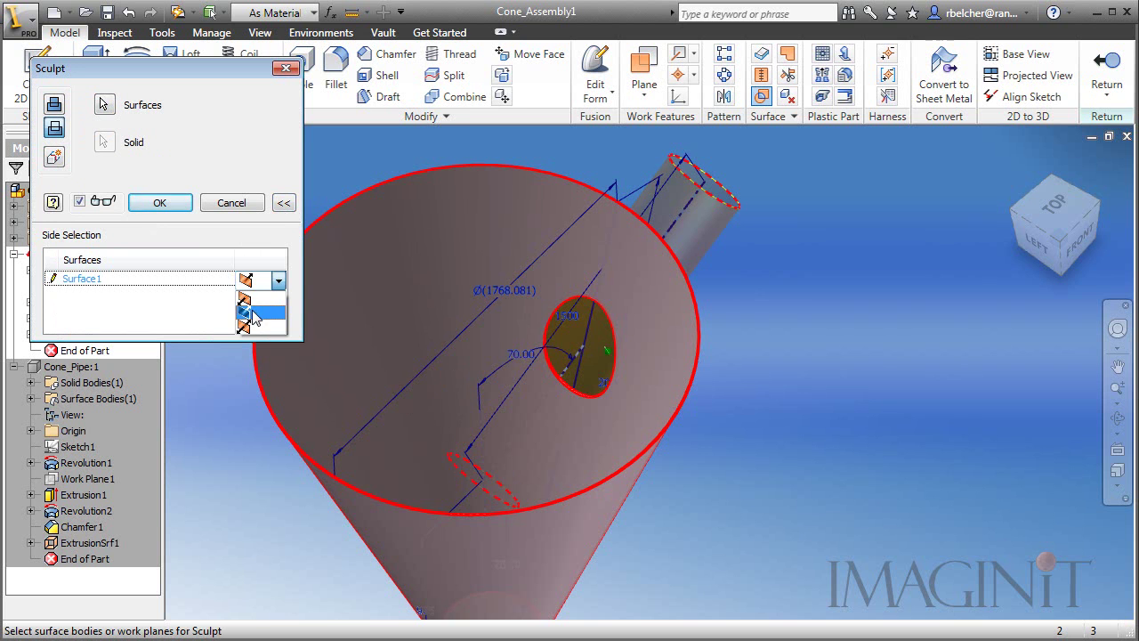
{"action": "left_click", "coordinate": [253, 314]}
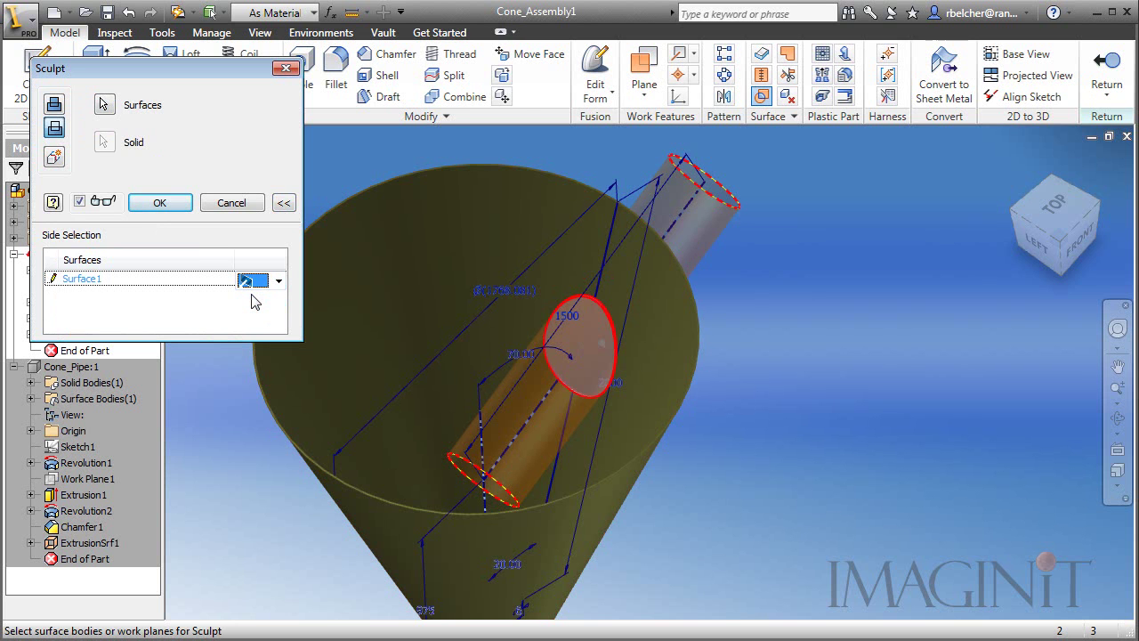
{"action": "left_click", "coordinate": [158, 203]}
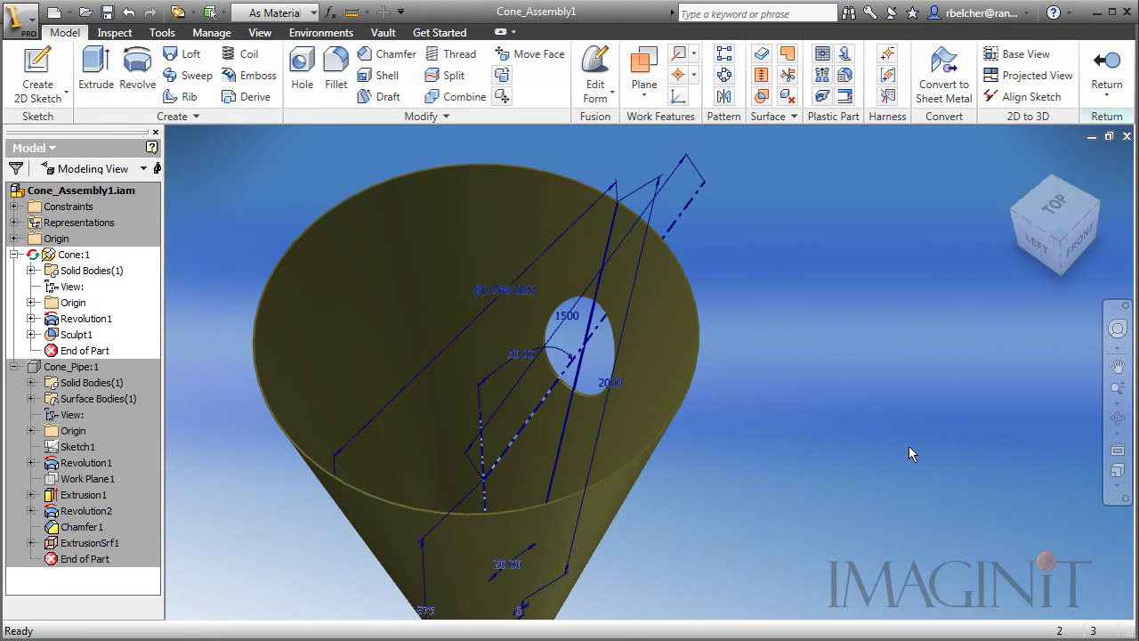
Step: Return to the assembly and make Cone_Pipe:1 visible again
{"action": "left_click", "coordinate": [1106, 84]}
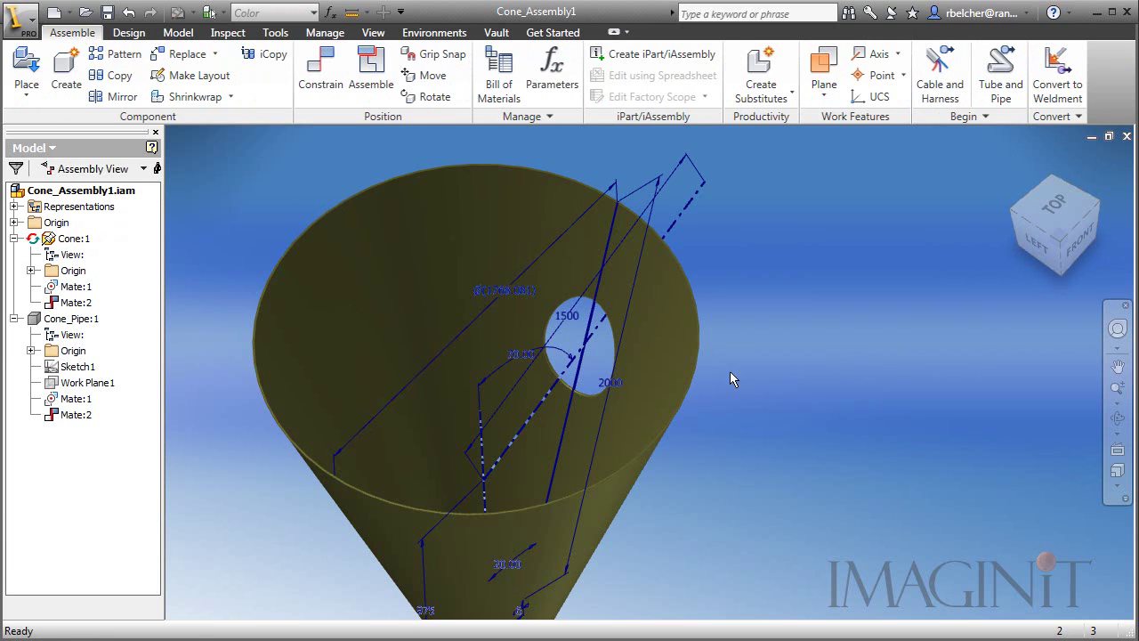
{"action": "right_click", "coordinate": [58, 318]}
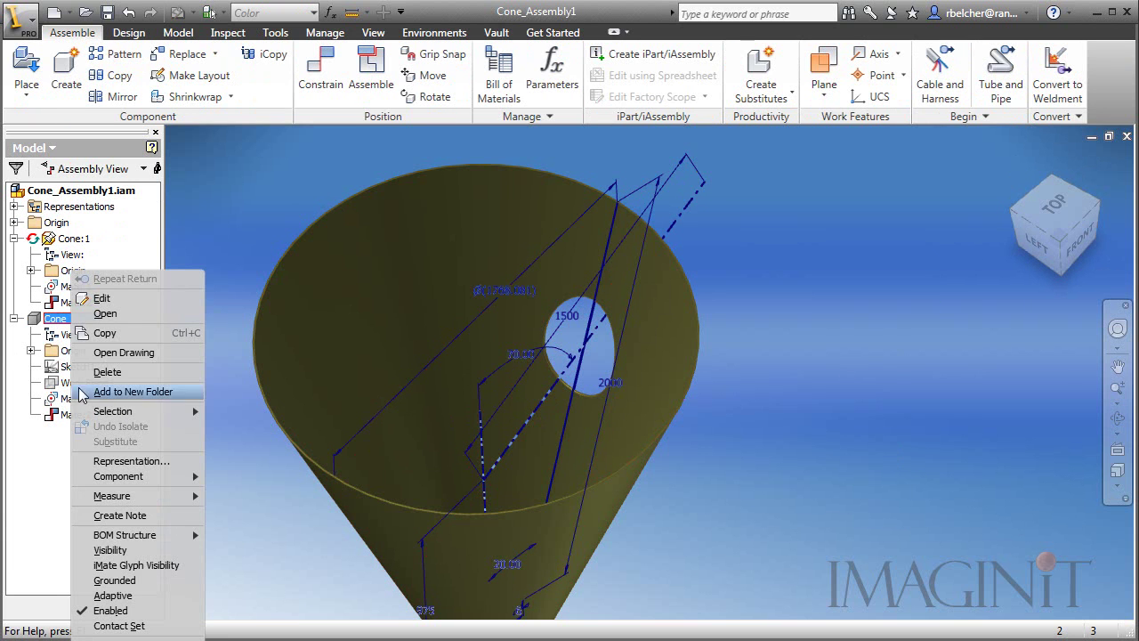
{"action": "left_click", "coordinate": [109, 550]}
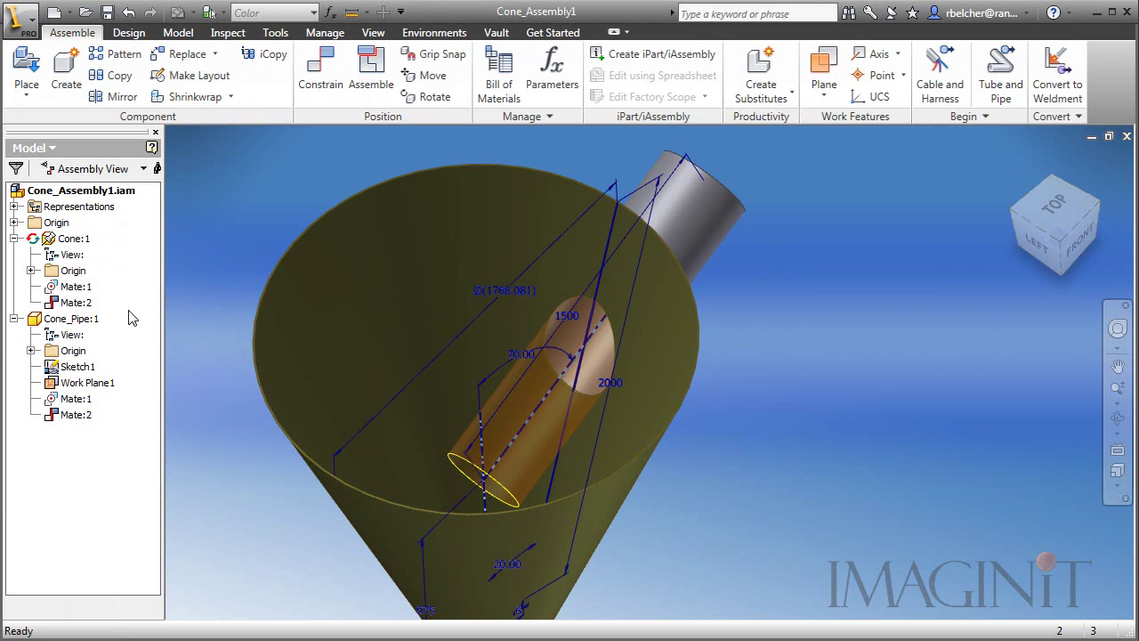
Step: Edit the pipe in place and hide its ExtrusionSrf1 surface
{"action": "double_click", "coordinate": [32, 325]}
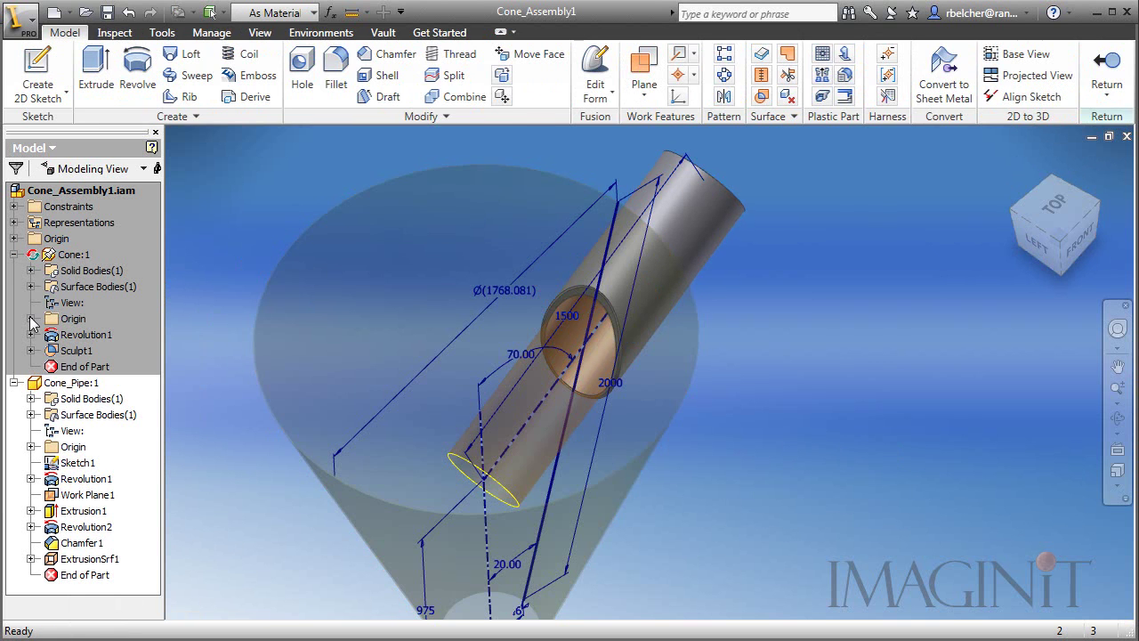
{"action": "right_click", "coordinate": [87, 559]}
{"action": "left_click", "coordinate": [121, 569]}
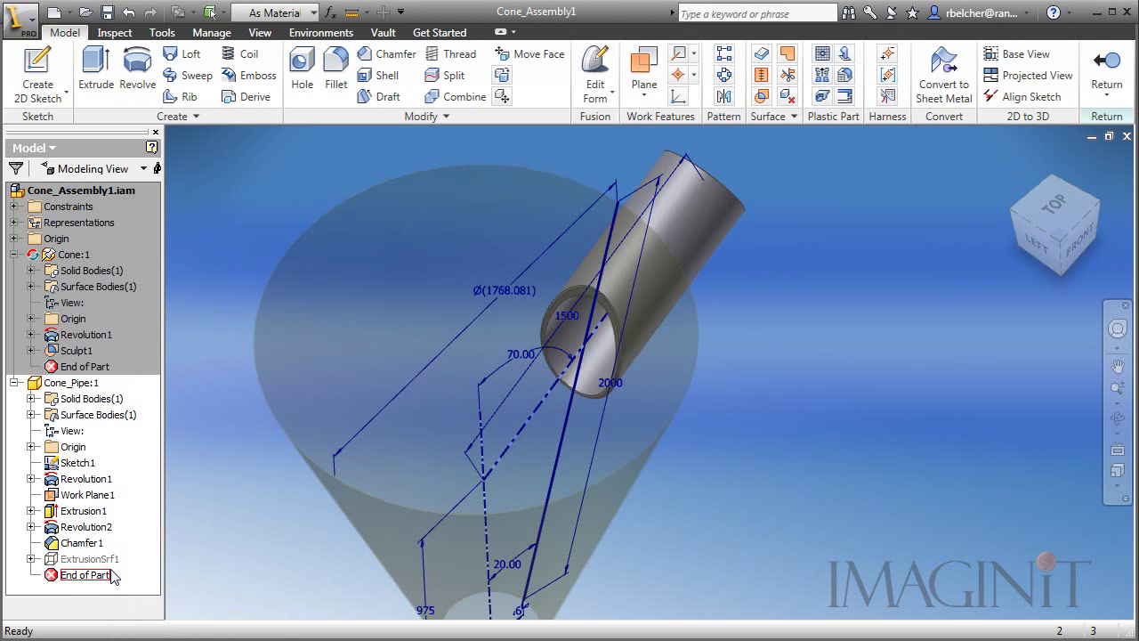
{"action": "right_click", "coordinate": [77, 464]}
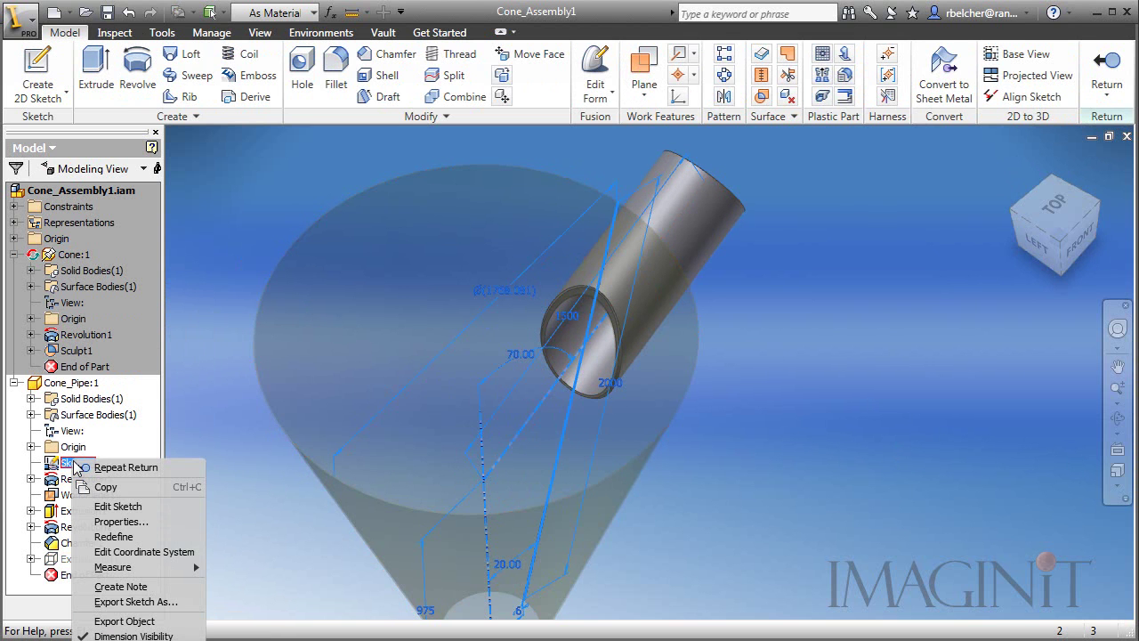
Step: Edit Cone:1, hide Sketch1 under Revolution1, and return to the assembly
{"action": "left_click", "coordinate": [211, 287]}
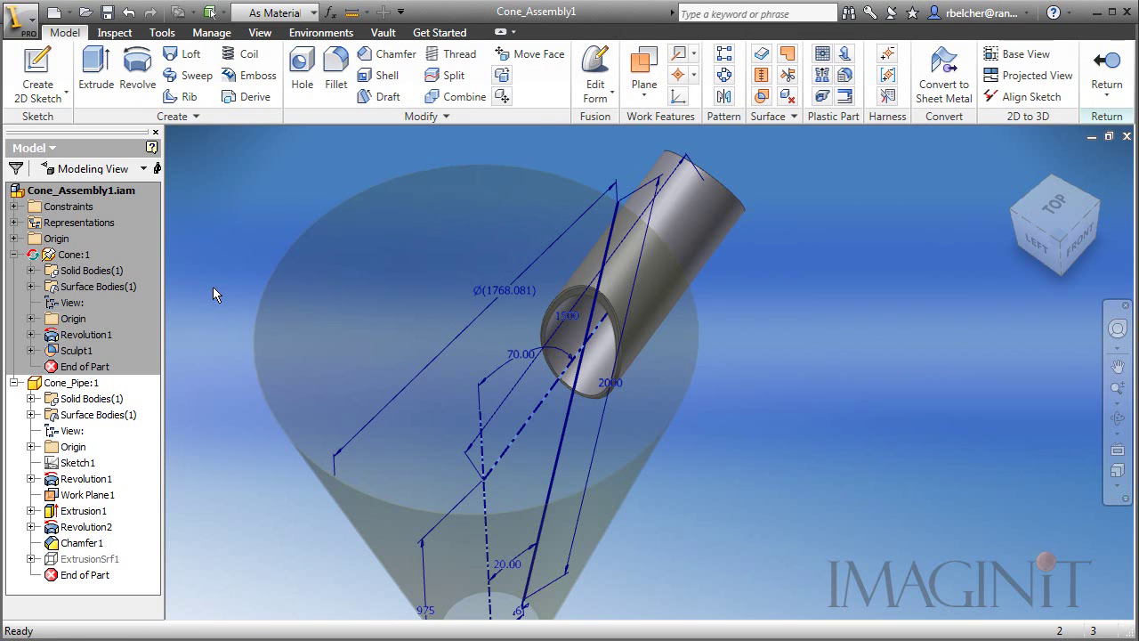
{"action": "left_click", "coordinate": [1107, 84]}
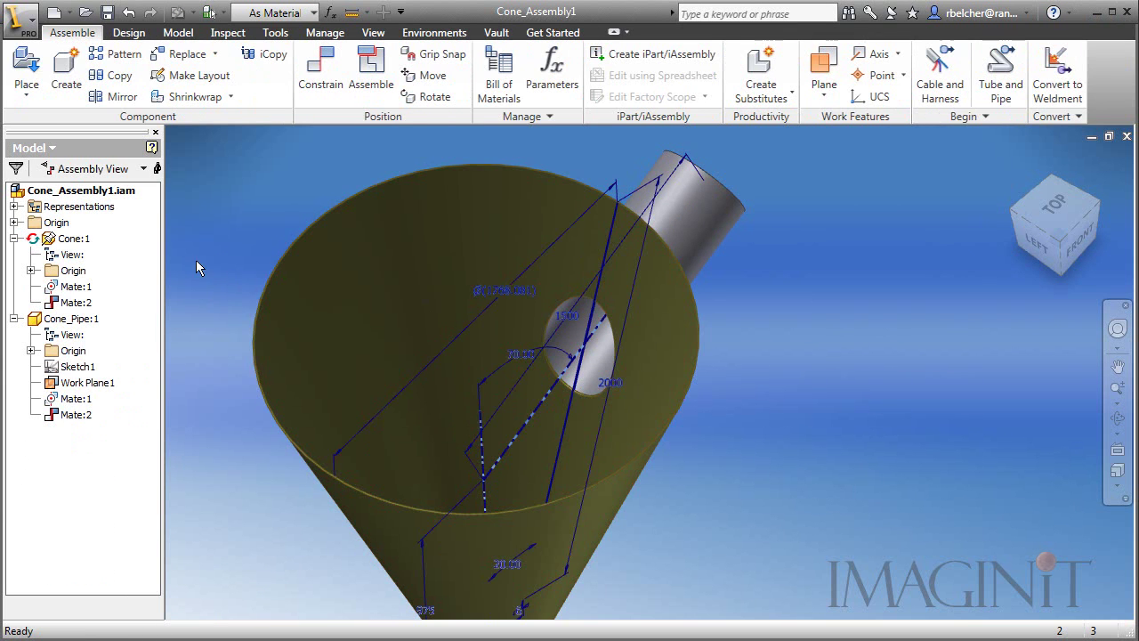
{"action": "double_click", "coordinate": [71, 239]}
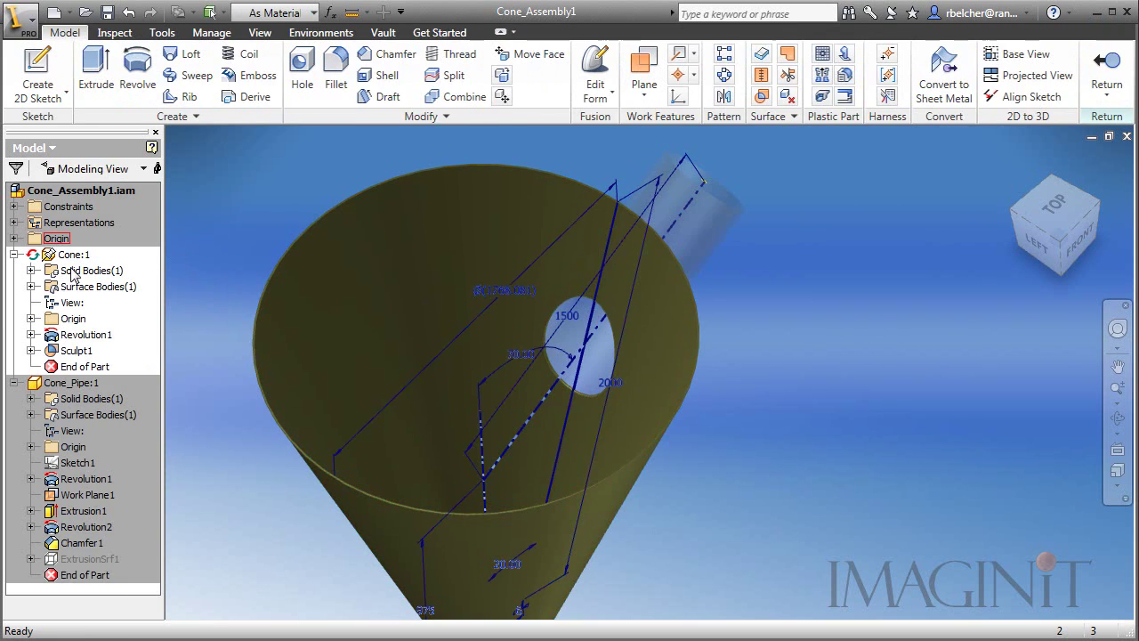
{"action": "left_click", "coordinate": [32, 336]}
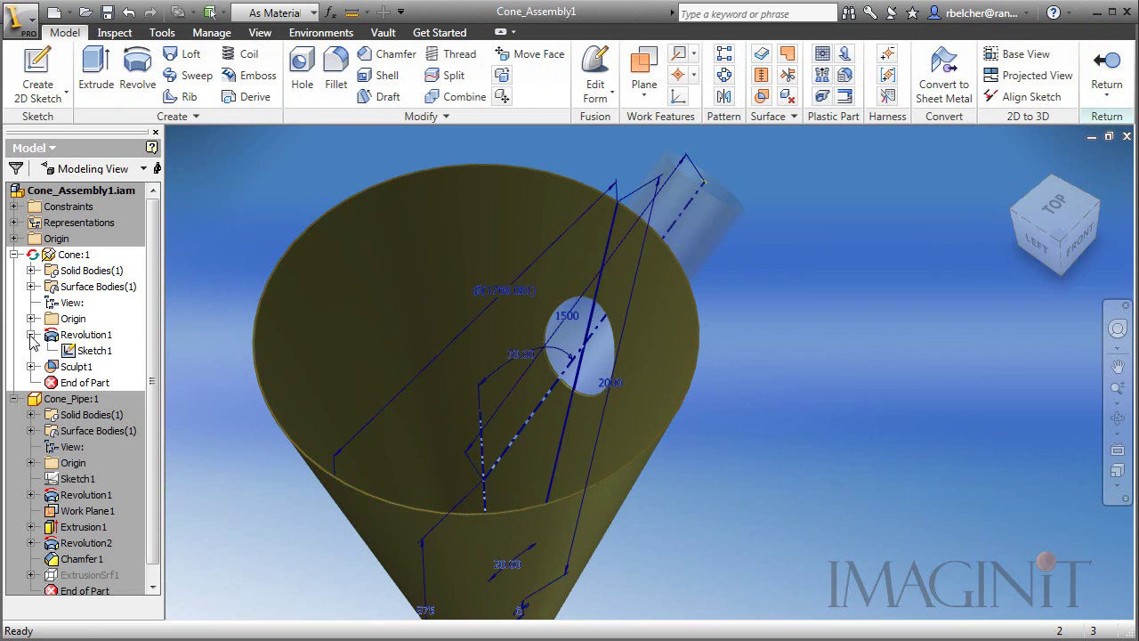
{"action": "right_click", "coordinate": [78, 351]}
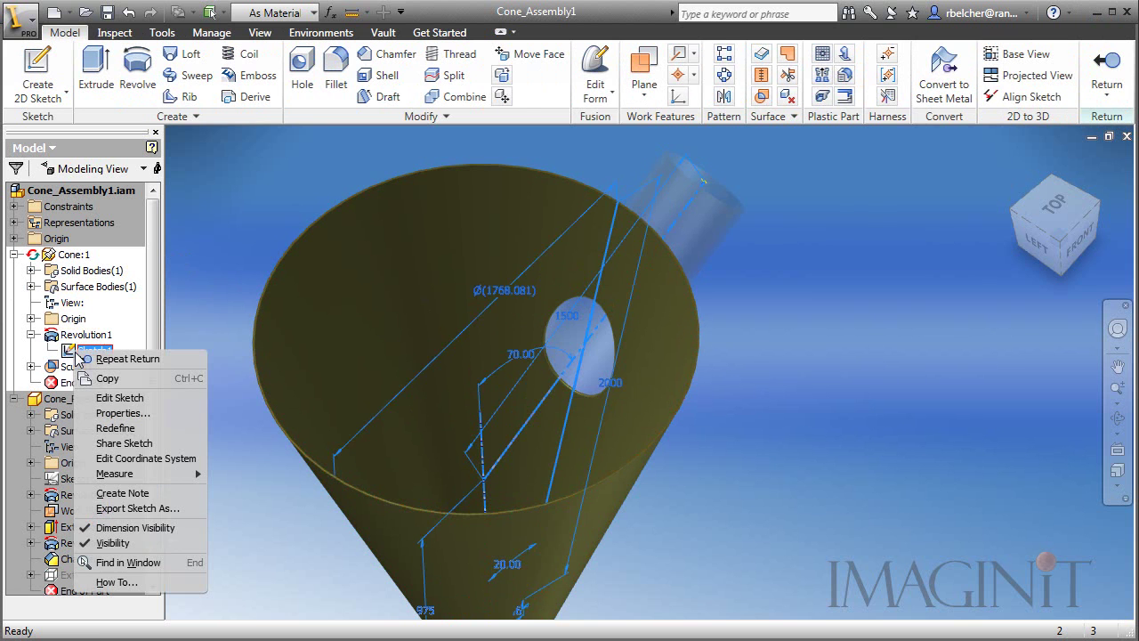
{"action": "left_click", "coordinate": [114, 543]}
{"action": "left_click", "coordinate": [1106, 76]}
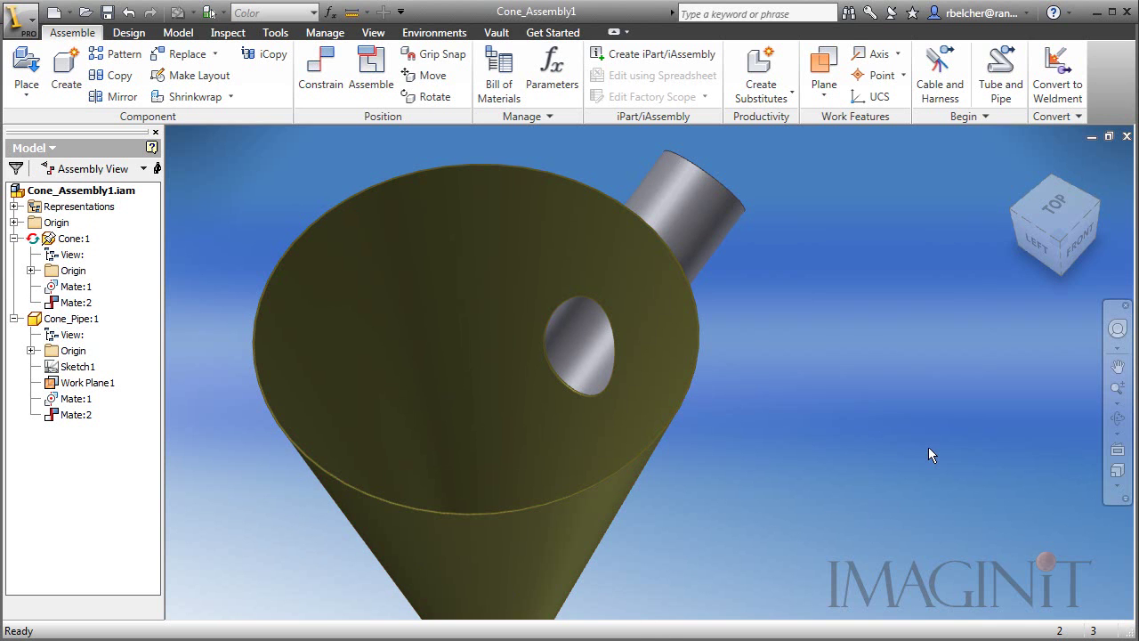
Step: Edit the pipe's Sketch2, changing the 400 dimension to 500 and 350 to 450
{"action": "double_click", "coordinate": [711, 227]}
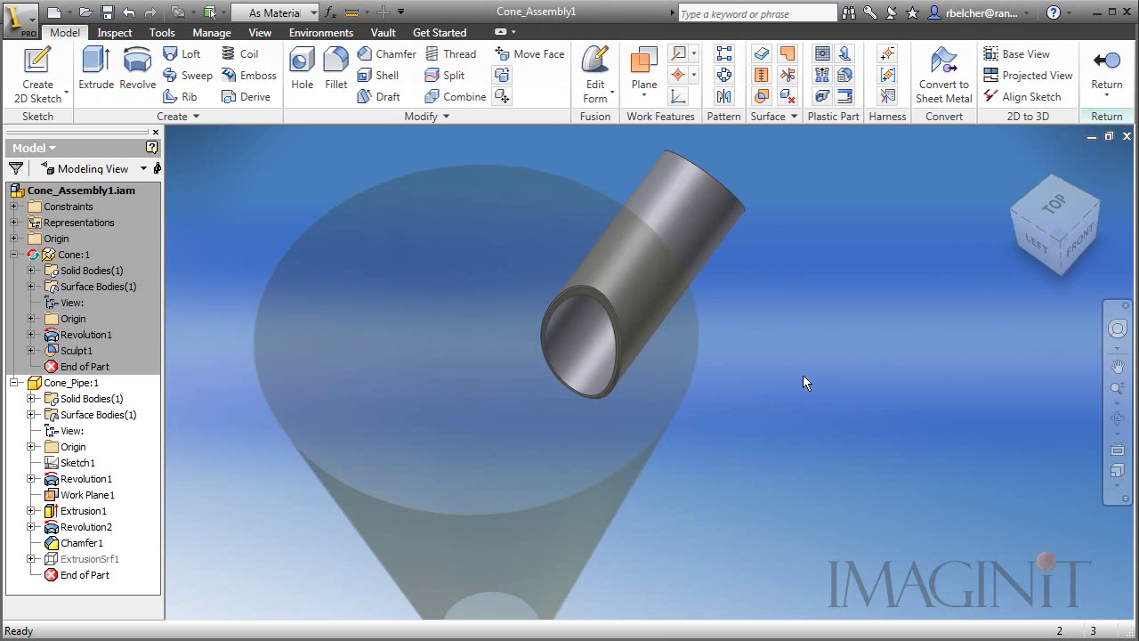
{"action": "left_click", "coordinate": [31, 511]}
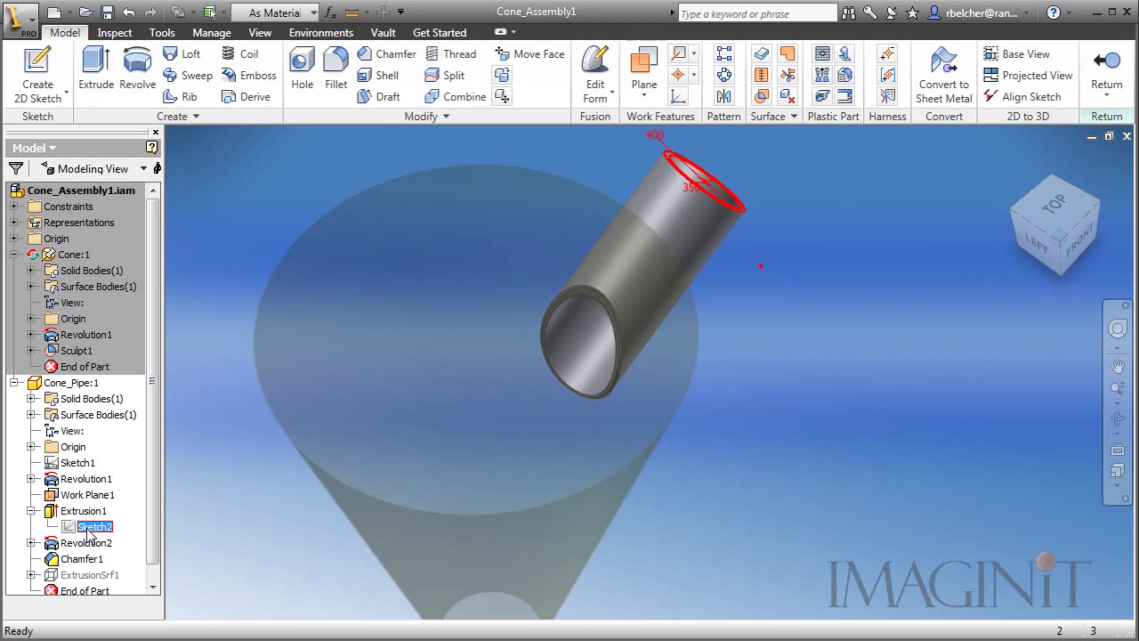
{"action": "right_click", "coordinate": [86, 527]}
{"action": "left_click", "coordinate": [104, 534]}
{"action": "middle_click_drag", "start_coordinate": [825, 288], "coordinate": [824, 311]}
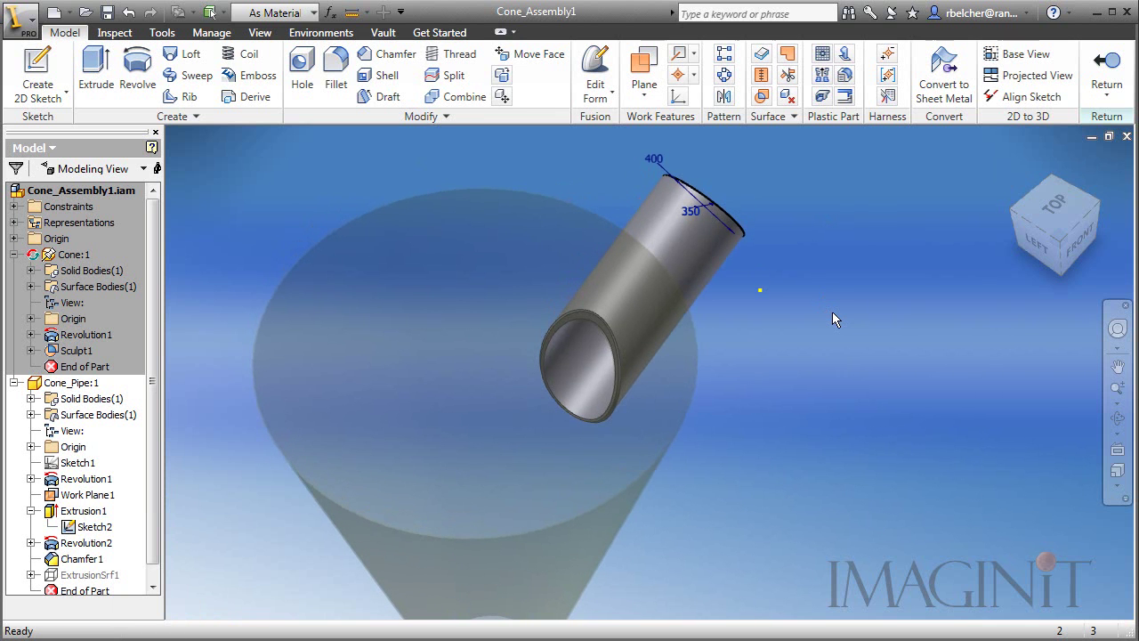
{"action": "double_click", "coordinate": [660, 159]}
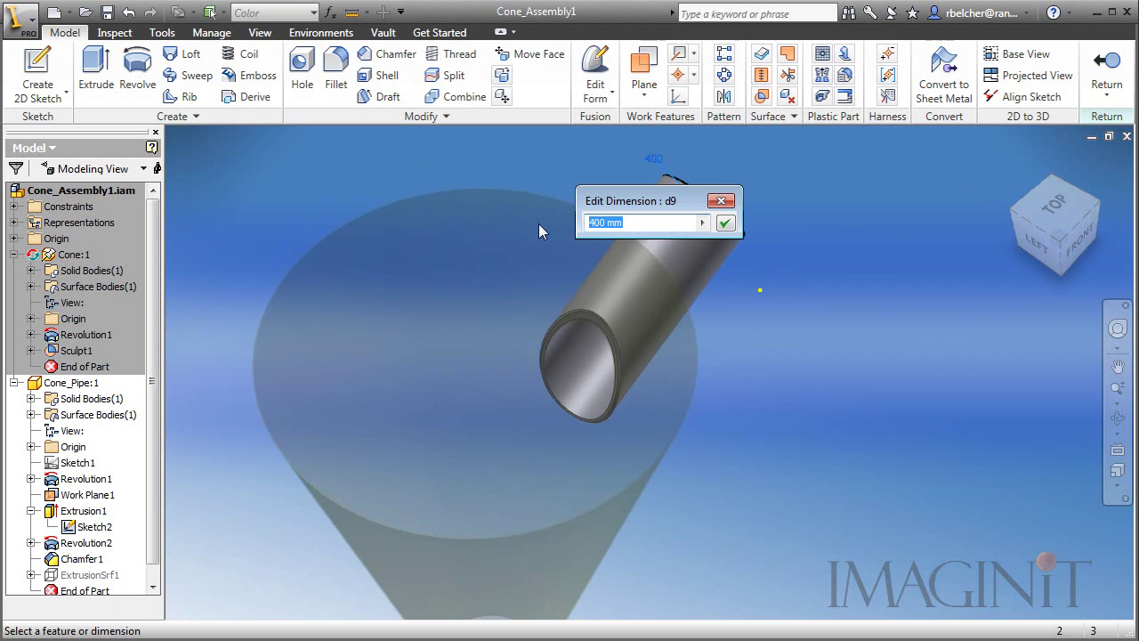
{"action": "type", "text": "500"}
{"action": "key", "text": "Return"}
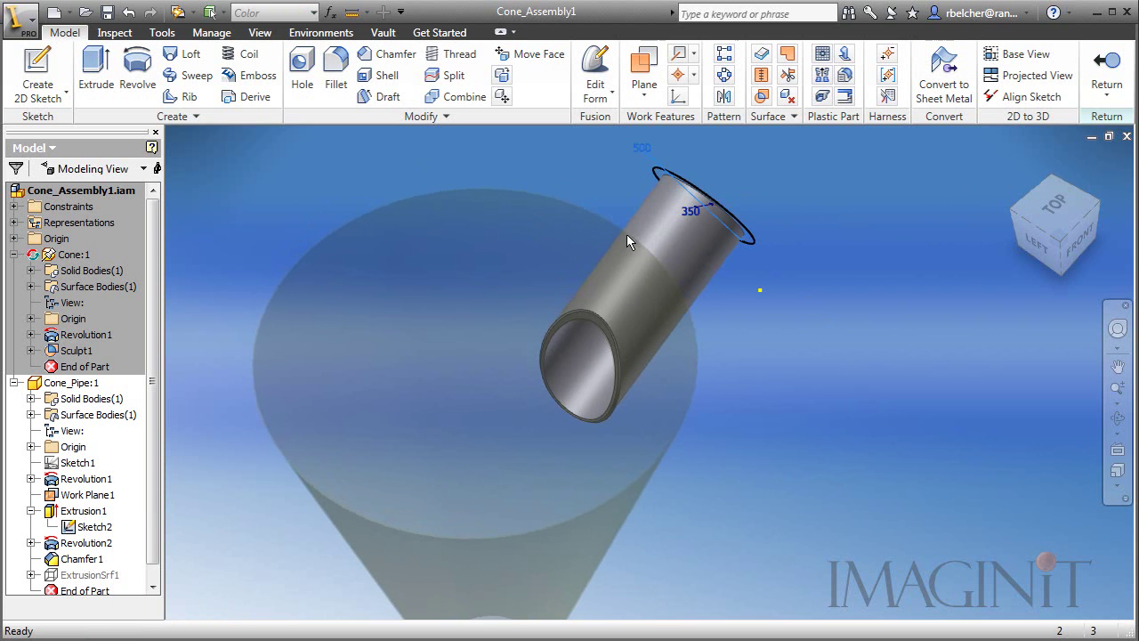
{"action": "double_click", "coordinate": [684, 210]}
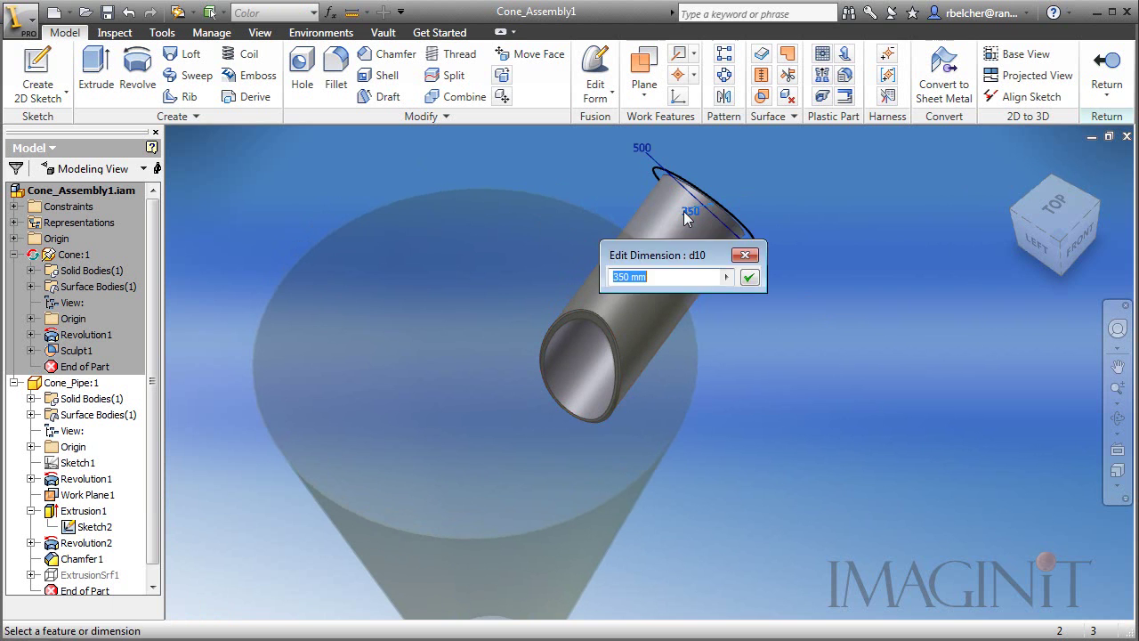
{"action": "type", "text": "450"}
{"action": "key", "text": "Return"}
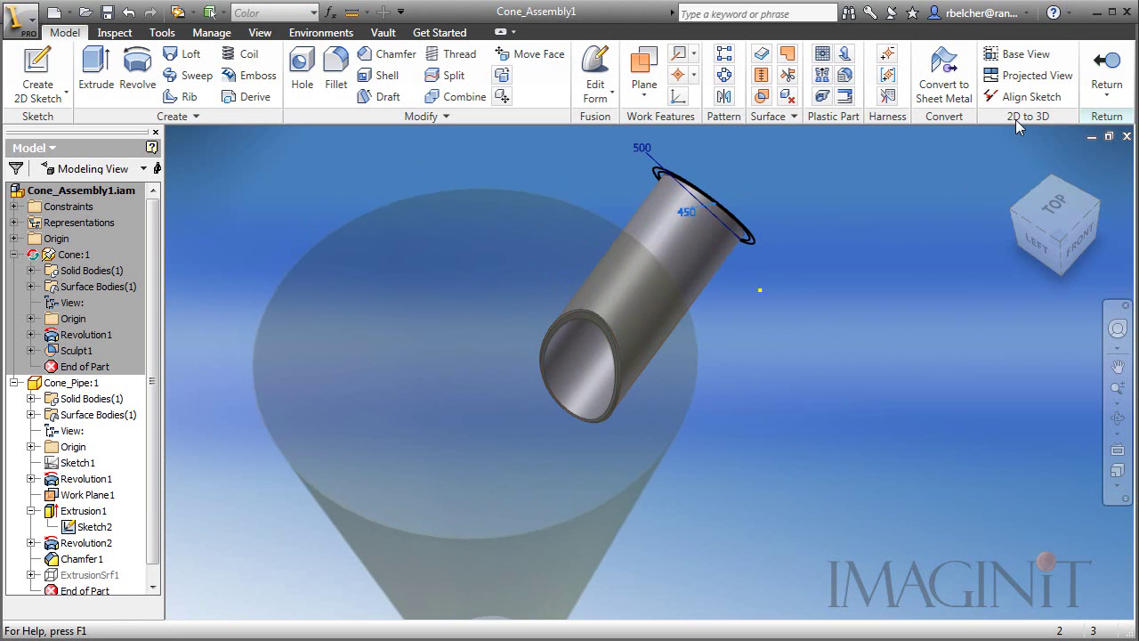
{"action": "left_click", "coordinate": [1112, 71]}
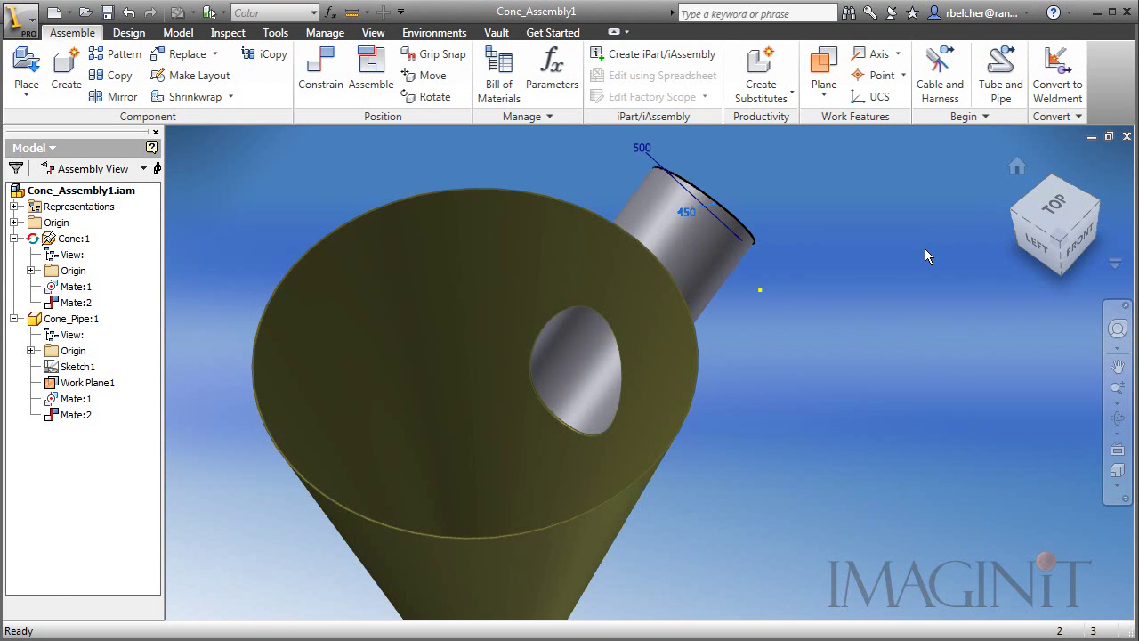
Step: Change the pipe's 450 dimension back to 350 and 500 back to 400, then finish editing
{"action": "double_click", "coordinate": [689, 216]}
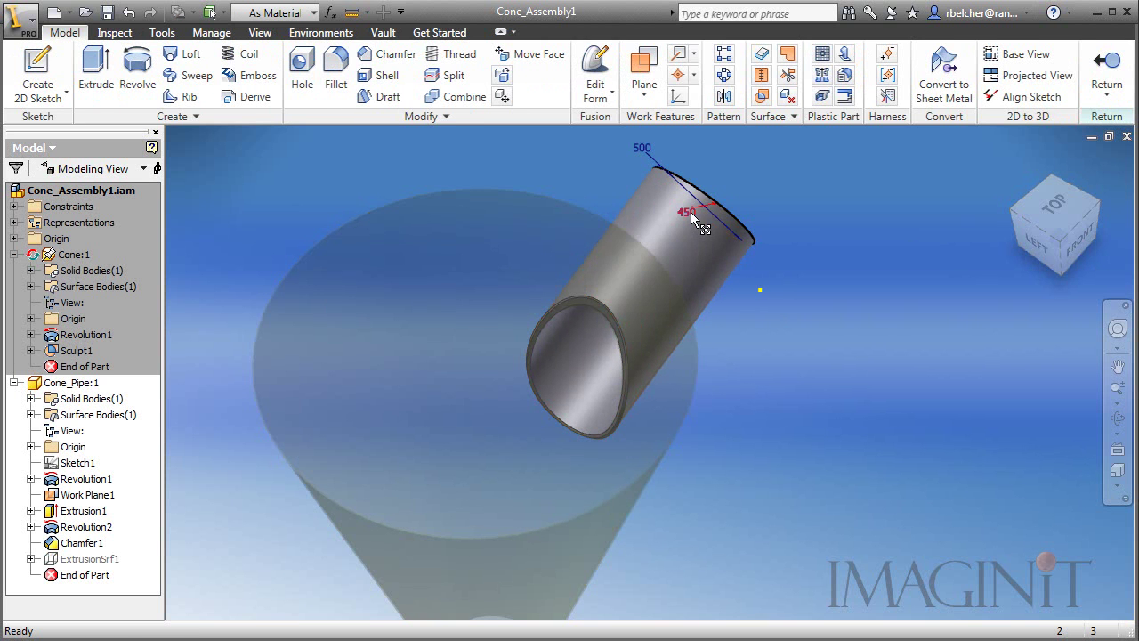
{"action": "left_click", "coordinate": [688, 214]}
{"action": "type", "text": "350"}
{"action": "key", "text": "Return"}
{"action": "left_click", "coordinate": [640, 147]}
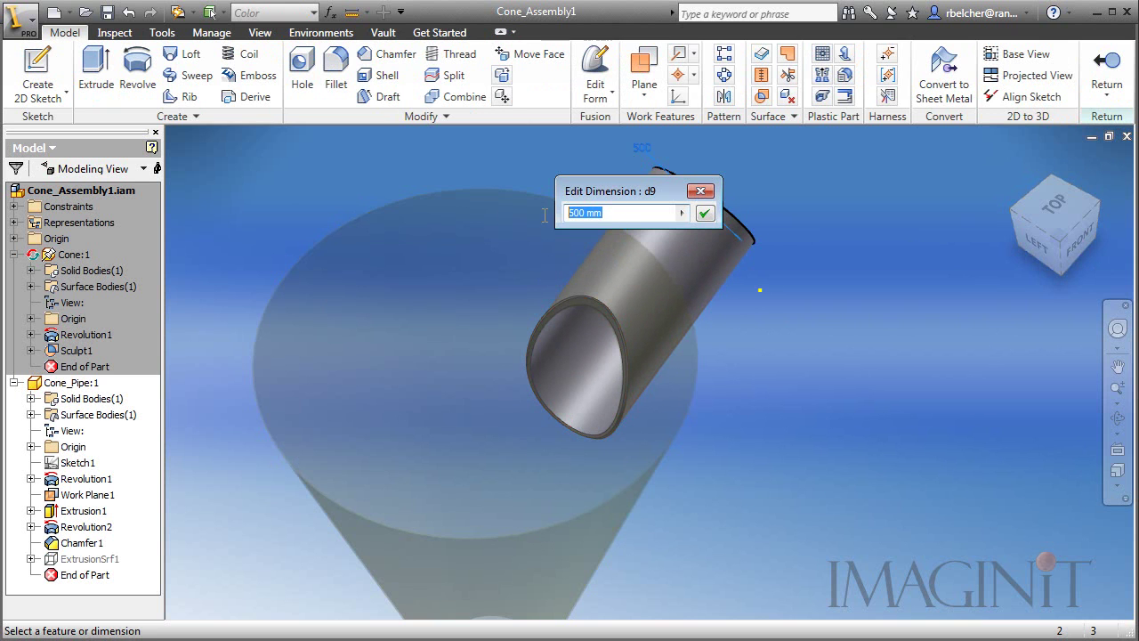
{"action": "type", "text": "400"}
{"action": "left_click", "coordinate": [705, 215]}
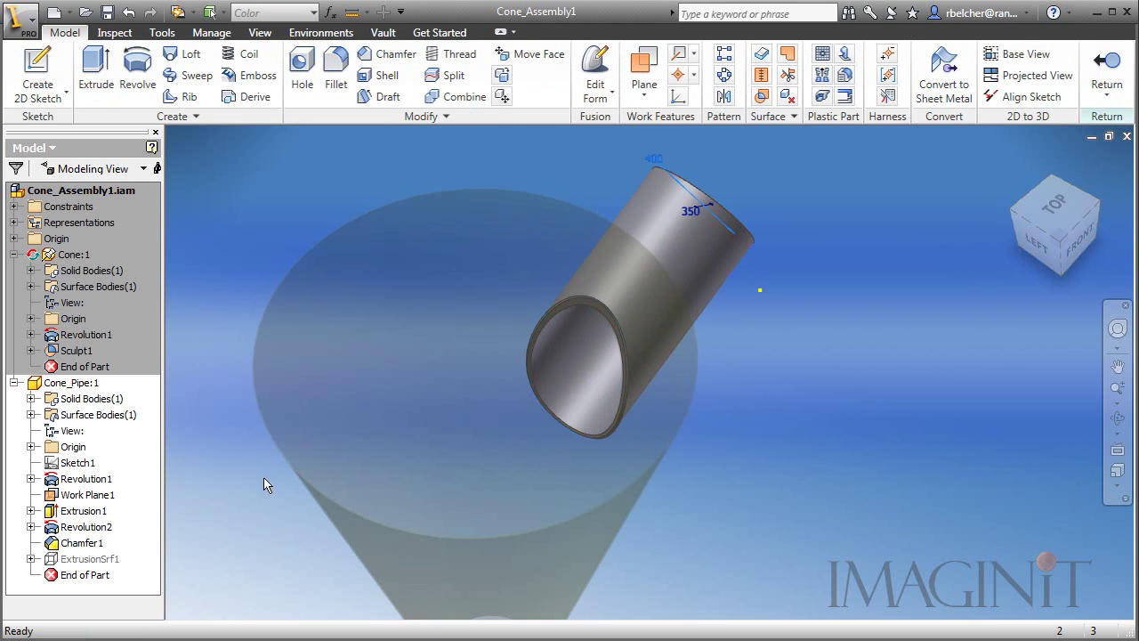
{"action": "left_click", "coordinate": [32, 511]}
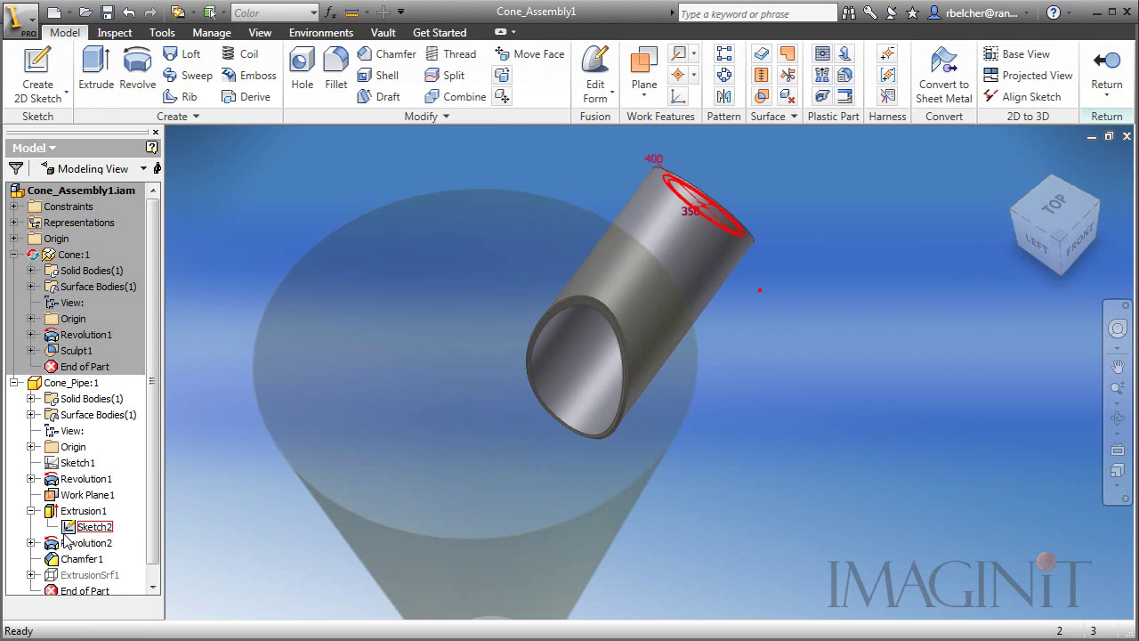
{"action": "right_click", "coordinate": [78, 529]}
{"action": "left_click", "coordinate": [124, 495]}
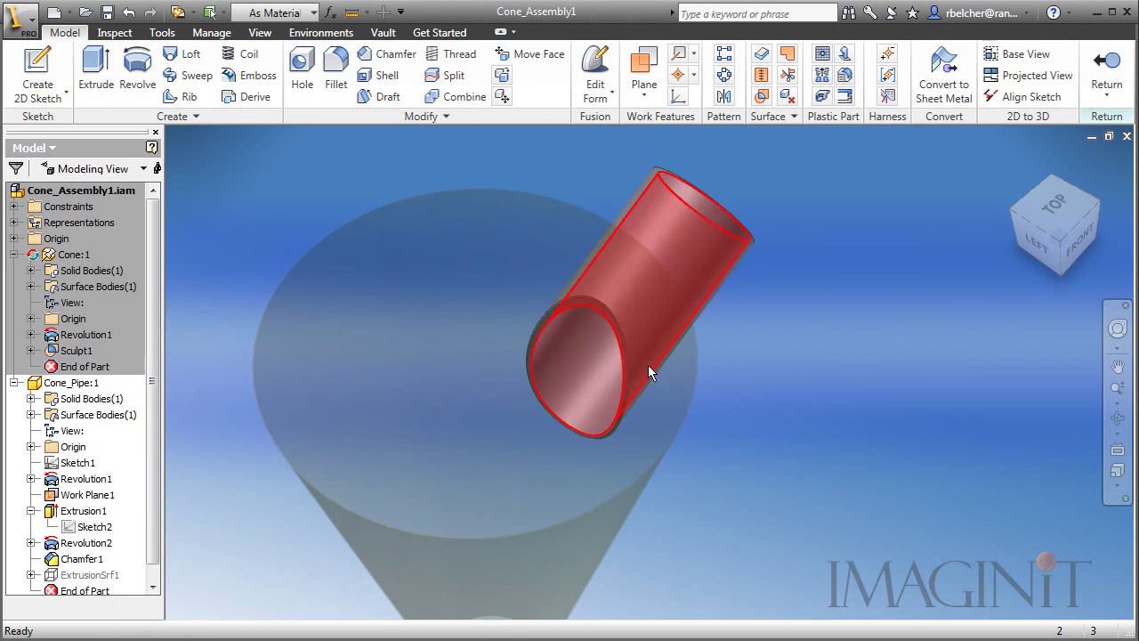
{"action": "left_click", "coordinate": [1108, 69]}
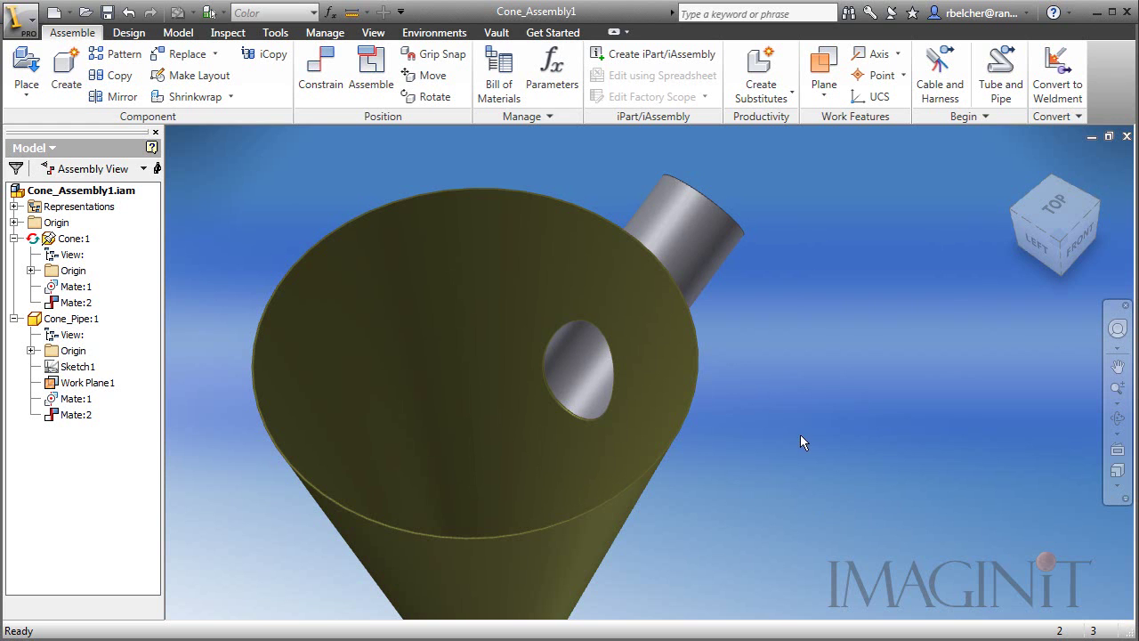
Step: View the cone from the side and open Cone:1 for in-place editing
{"action": "scroll", "coordinate": [796, 416], "scroll_direction": "down", "scroll_amount": 5}
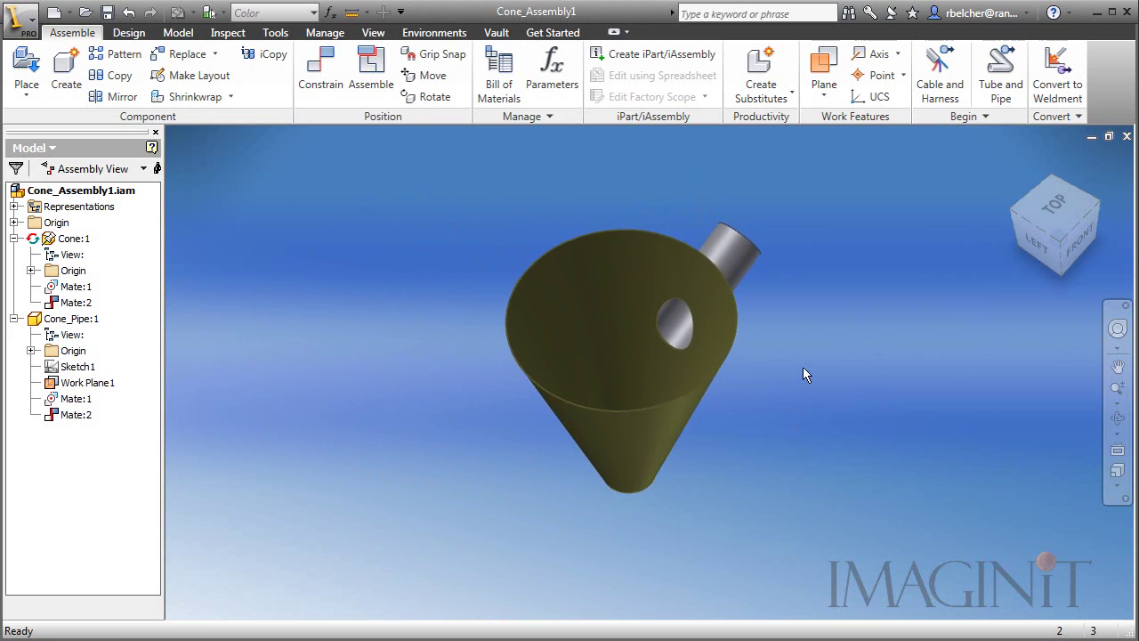
{"action": "middle_click_drag", "start_coordinate": [803, 361], "coordinate": [758, 334], "text": "shift"}
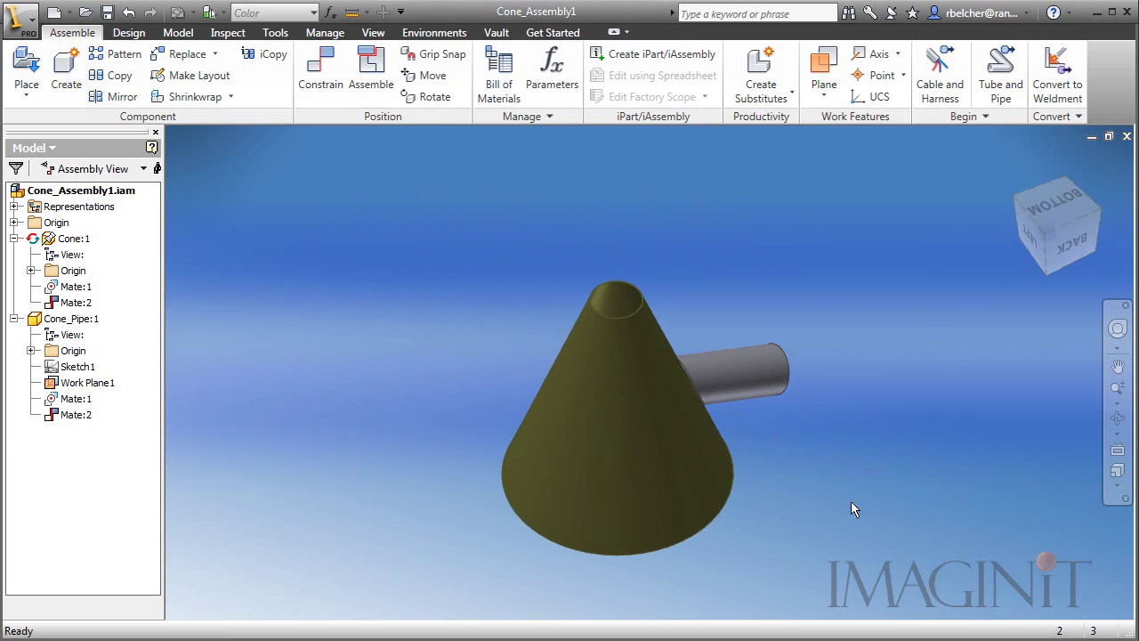
{"action": "double_click", "coordinate": [692, 498]}
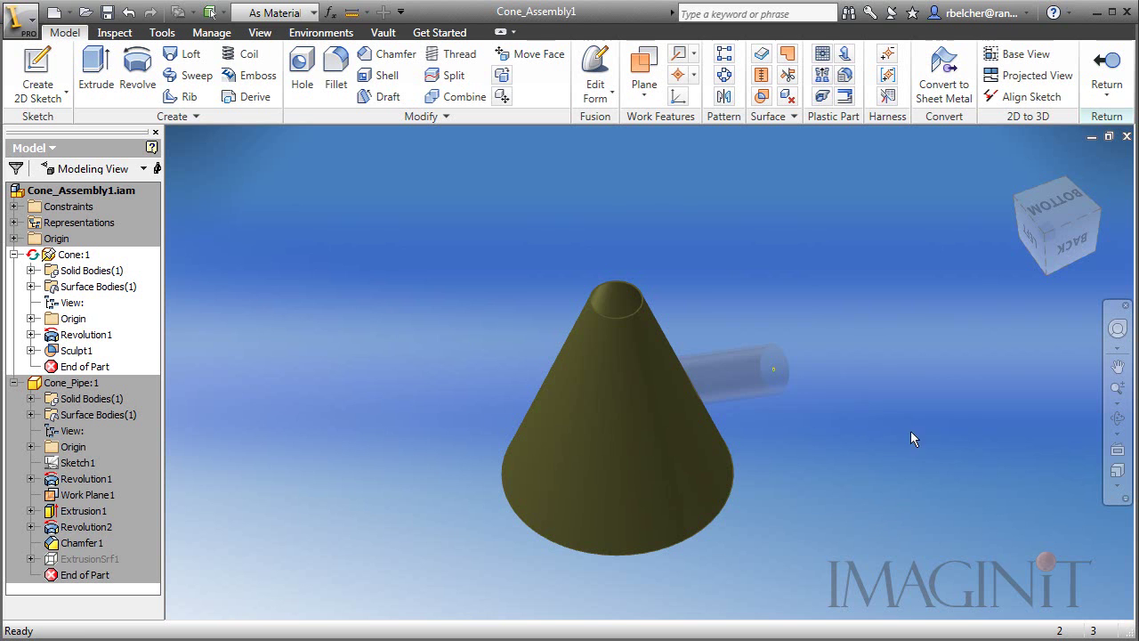
Step: Convert the cone to sheet metal and override the rule thickness with 6mm in Sheet Metal Defaults
{"action": "left_click", "coordinate": [948, 86]}
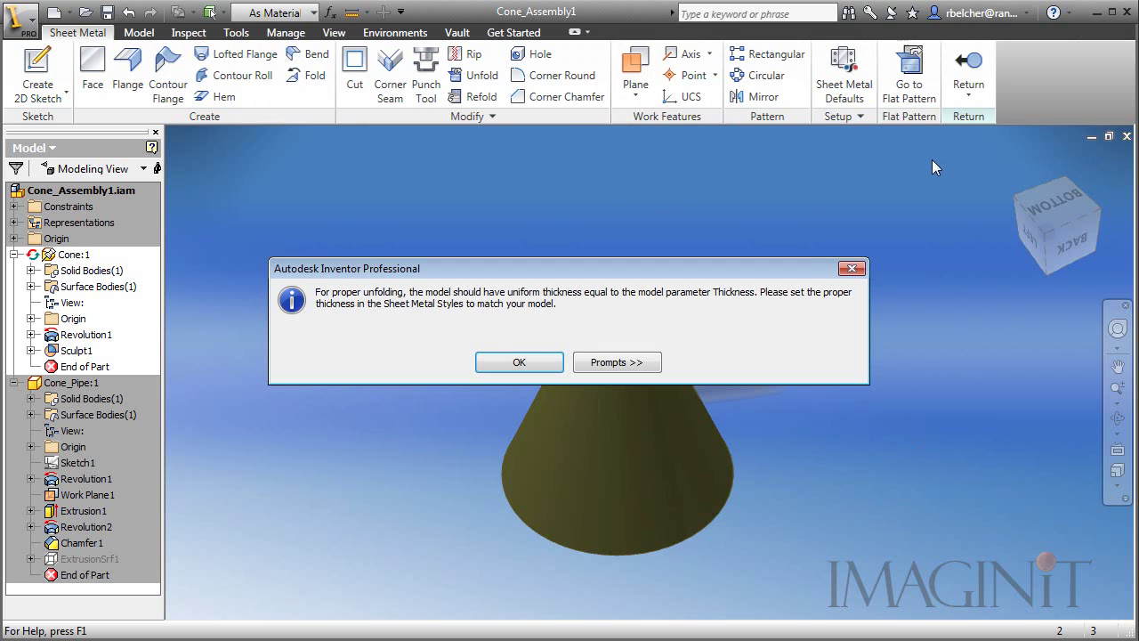
{"action": "left_click", "coordinate": [520, 363]}
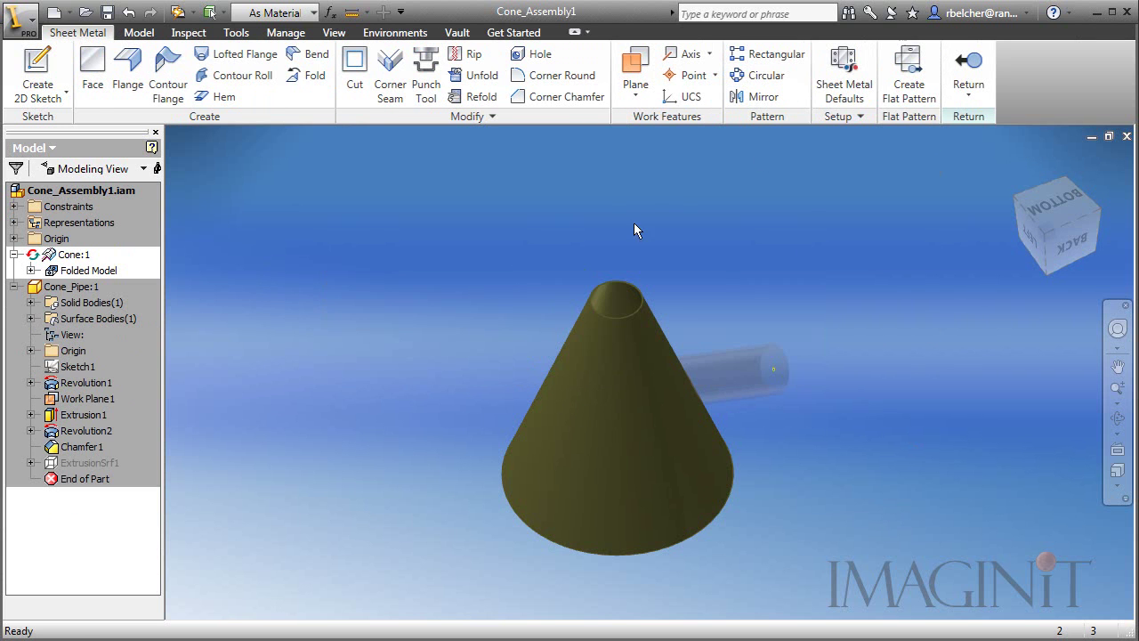
{"action": "left_click", "coordinate": [849, 89]}
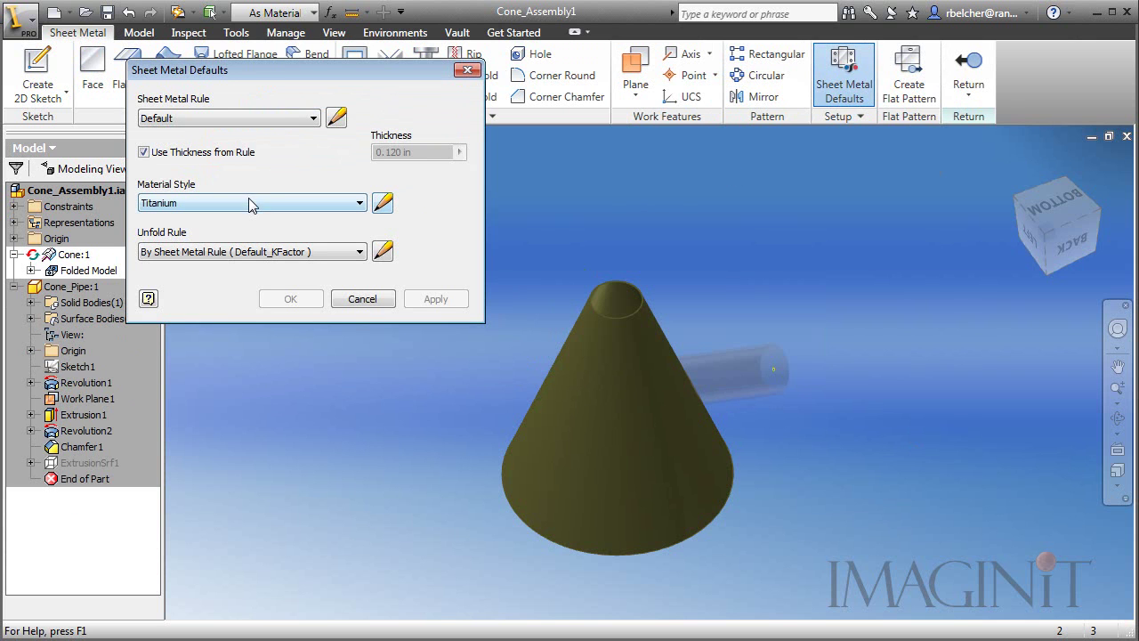
{"action": "left_click", "coordinate": [144, 153]}
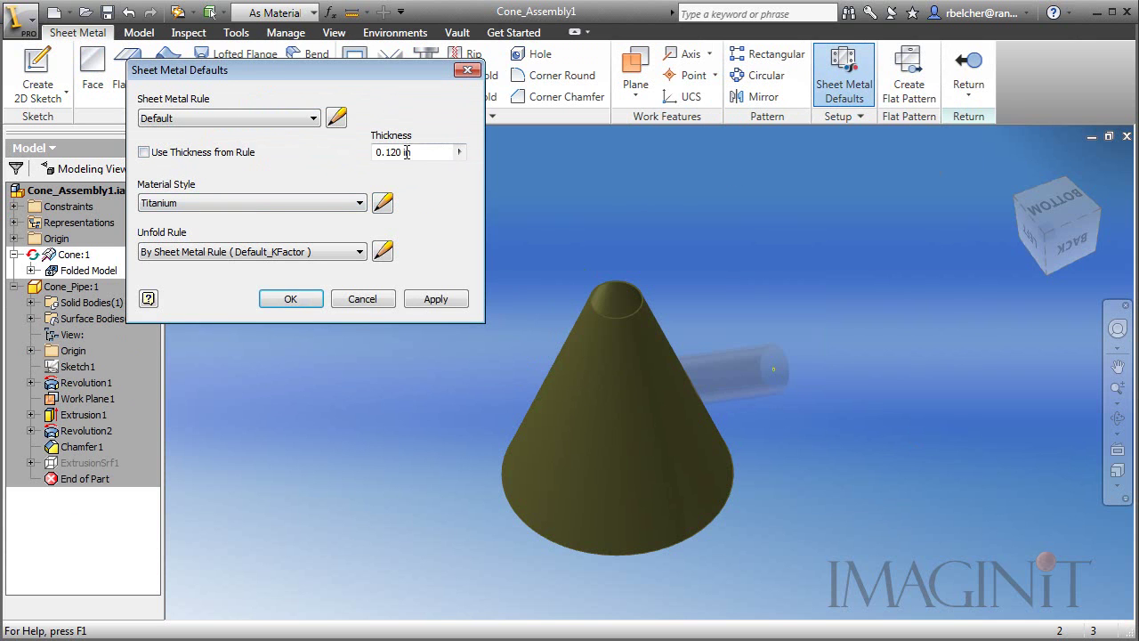
{"action": "left_click_drag", "start_coordinate": [412, 152], "coordinate": [320, 159]}
{"action": "type", "text": "6mm"}
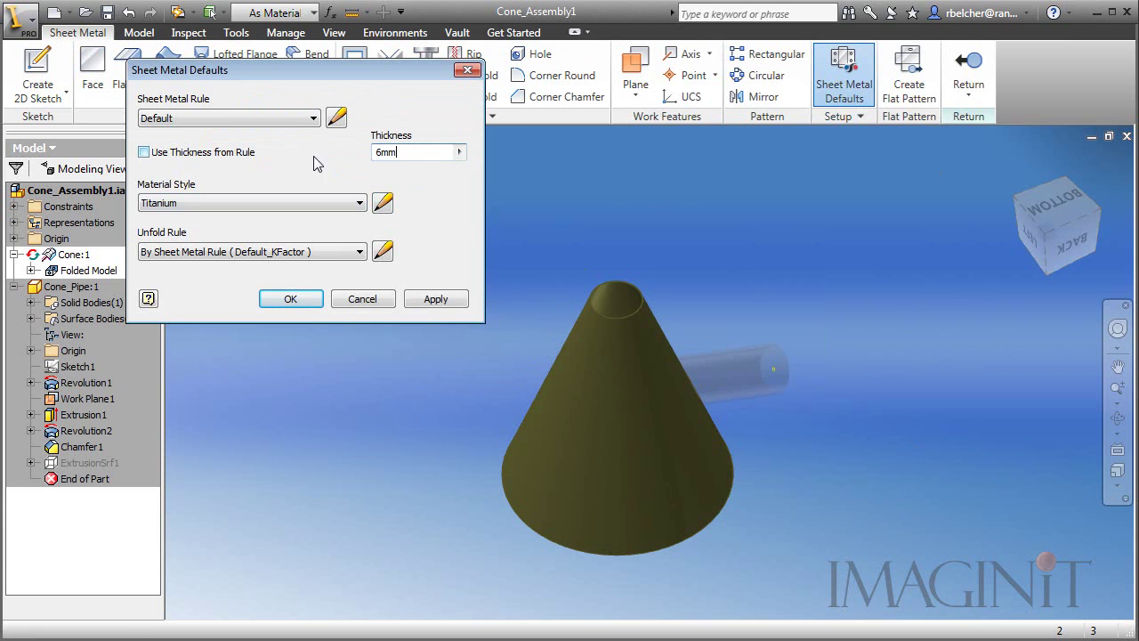
{"action": "left_click", "coordinate": [283, 300]}
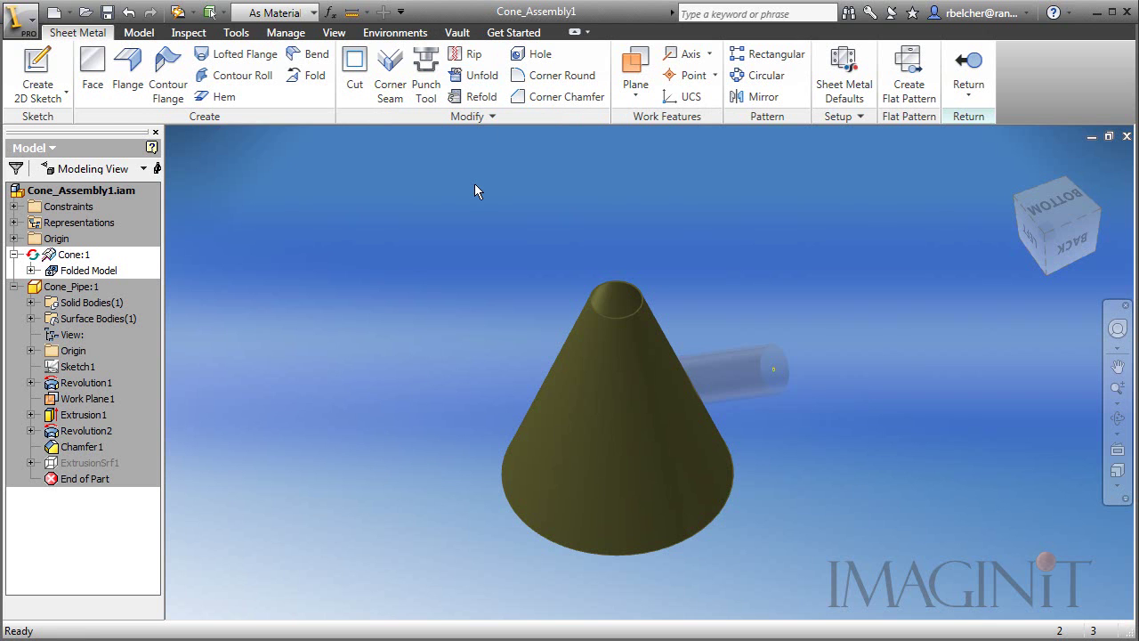
Step: Create Work Point1 where the XY Plane meets the cone's top circular edge
{"action": "left_click", "coordinate": [694, 76]}
{"action": "left_click", "coordinate": [31, 270]}
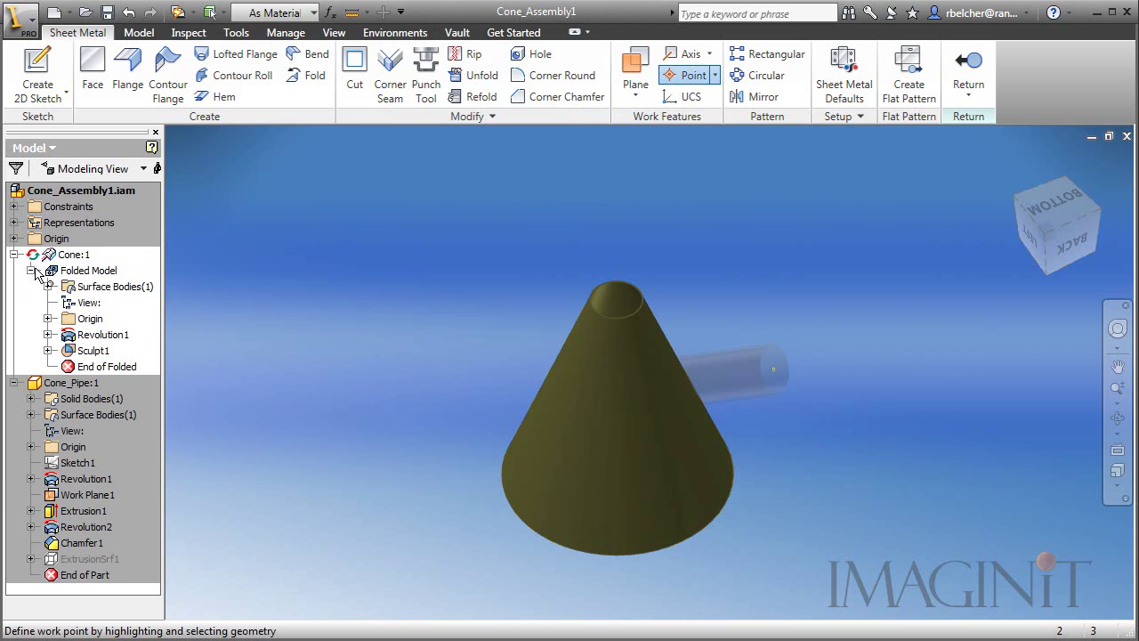
{"action": "left_click", "coordinate": [49, 319]}
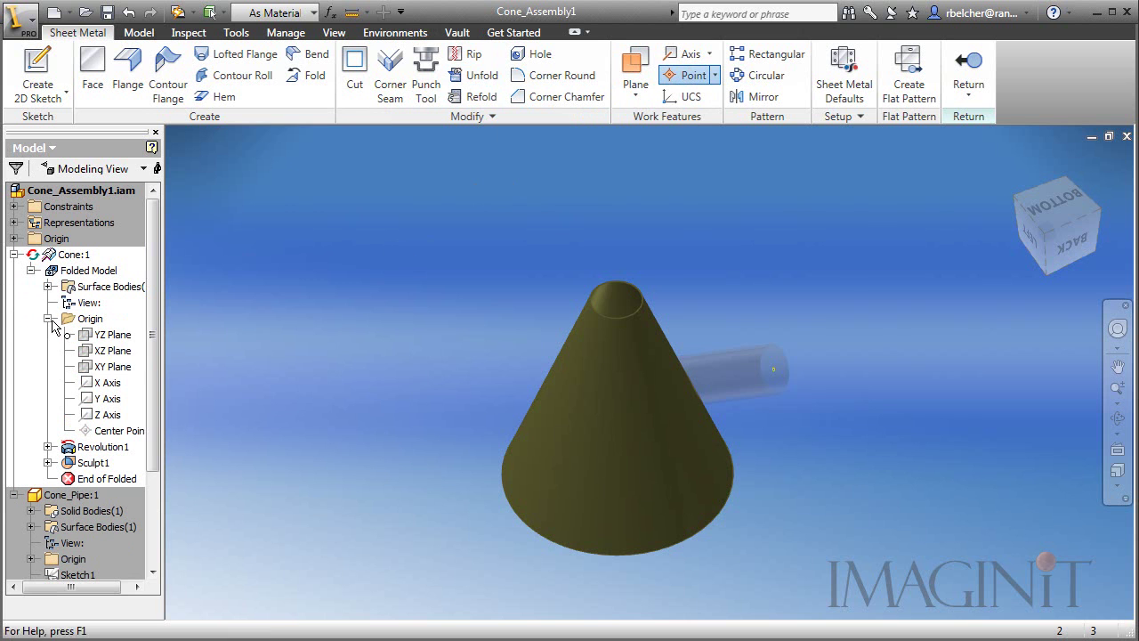
{"action": "left_click", "coordinate": [100, 368]}
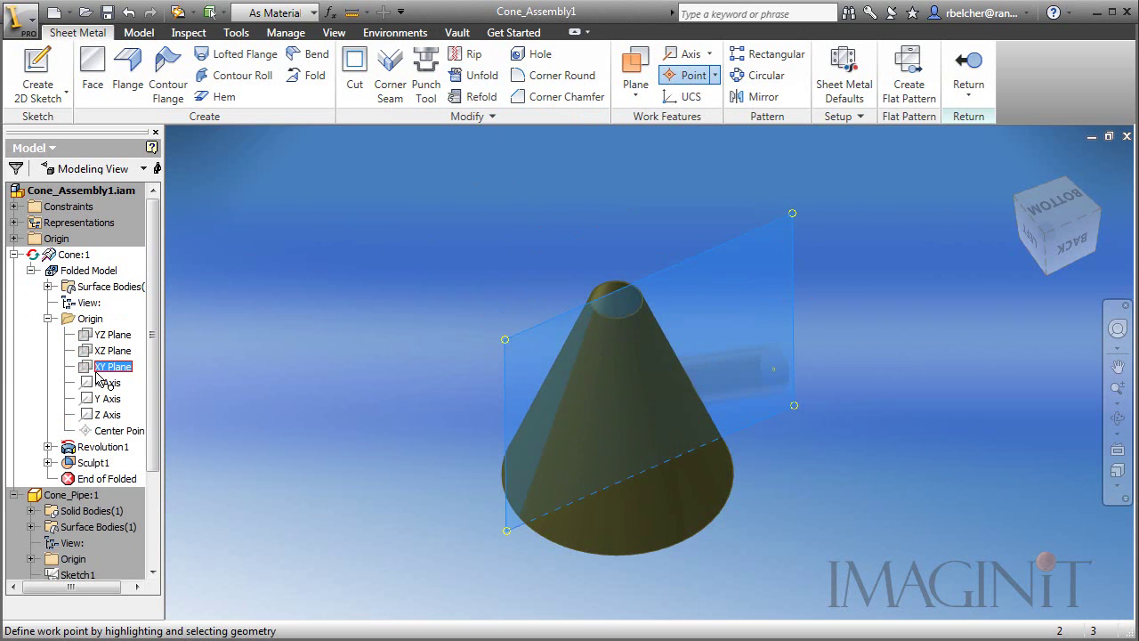
{"action": "left_click", "coordinate": [591, 301]}
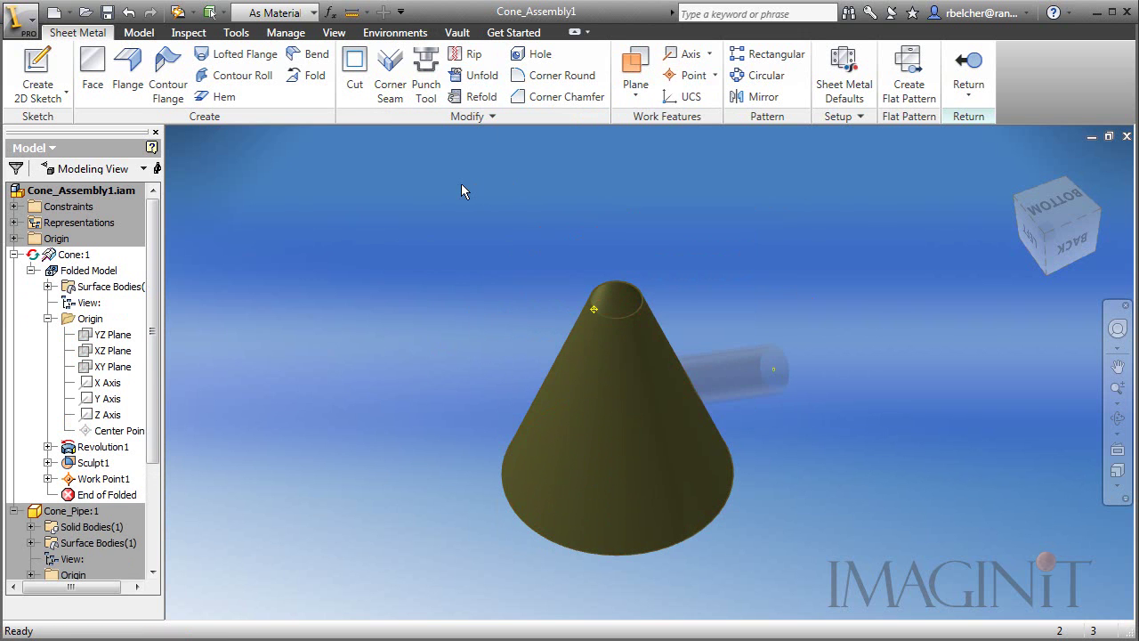
Step: Rip the cone face open at Work Point1 with a single-point rip
{"action": "left_click", "coordinate": [472, 54]}
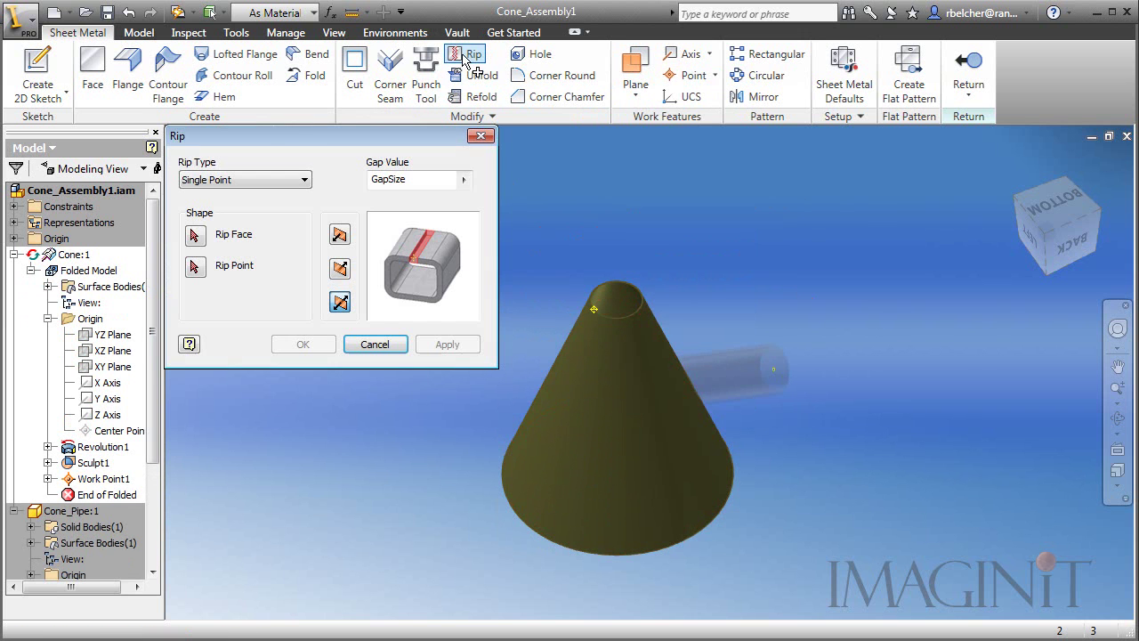
{"action": "left_click", "coordinate": [576, 434]}
{"action": "left_click", "coordinate": [594, 308]}
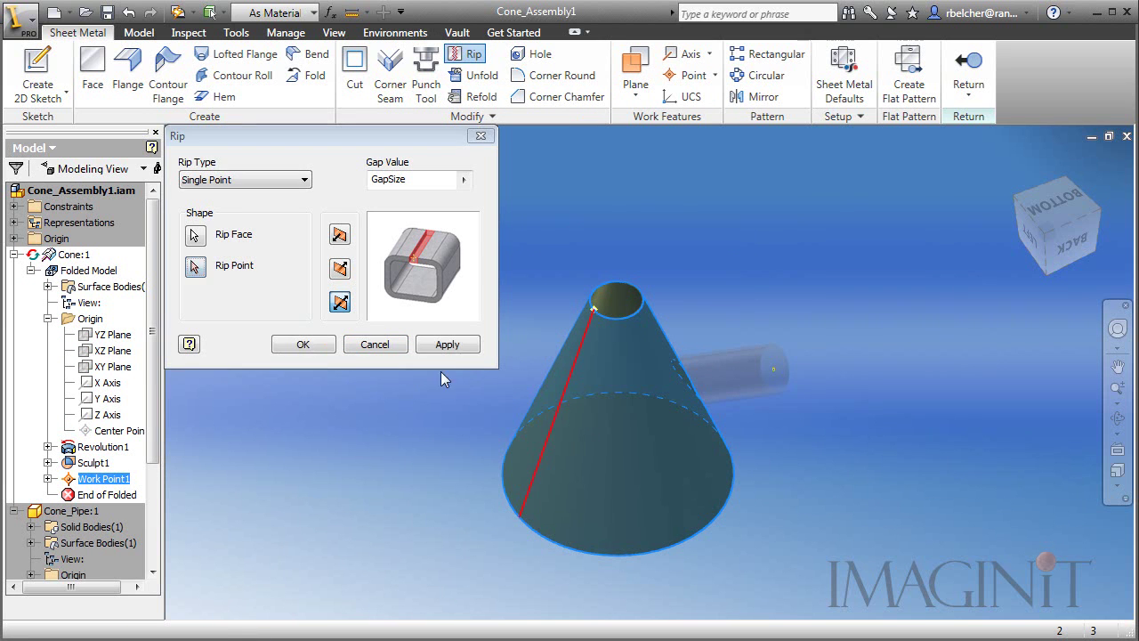
{"action": "left_click", "coordinate": [307, 346]}
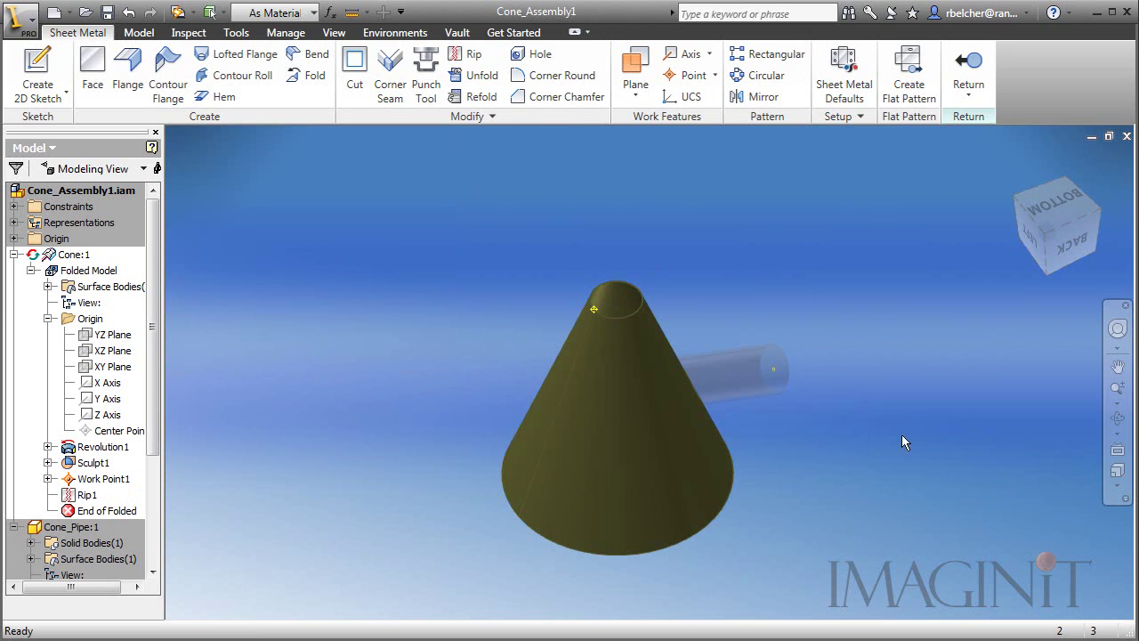
Step: Create the flat pattern, view it from the FRONT and zoom in on the pipe hole edge
{"action": "left_click", "coordinate": [908, 84]}
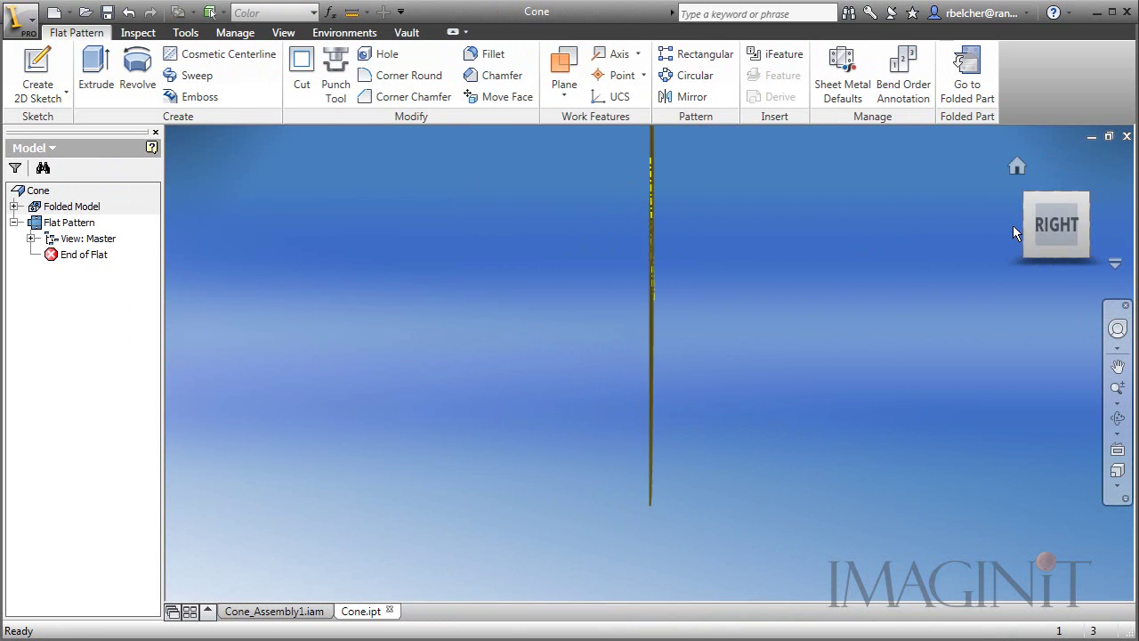
{"action": "left_click", "coordinate": [1012, 232]}
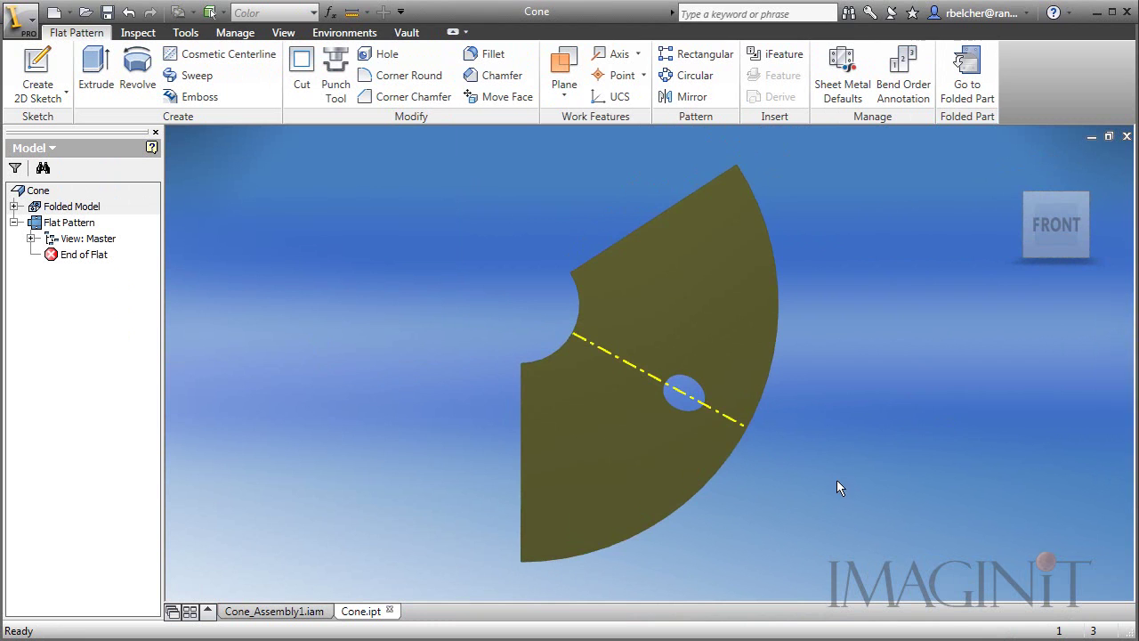
{"action": "scroll", "coordinate": [689, 396], "scroll_direction": "up", "scroll_amount": 8}
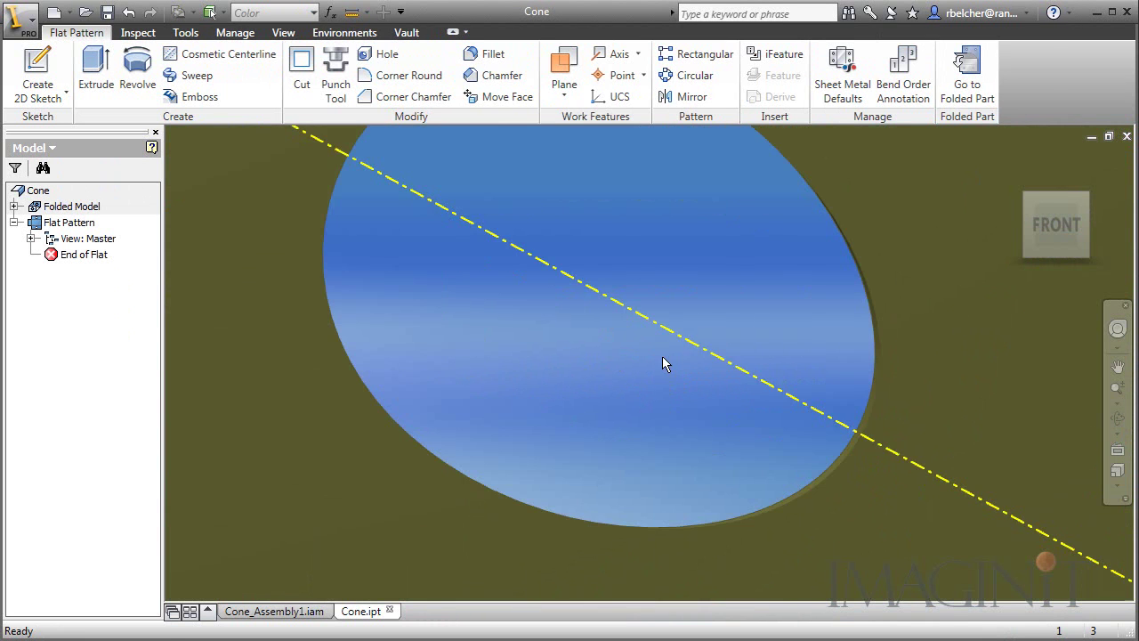
{"action": "middle_click_drag", "start_coordinate": [662, 364], "coordinate": [656, 437]}
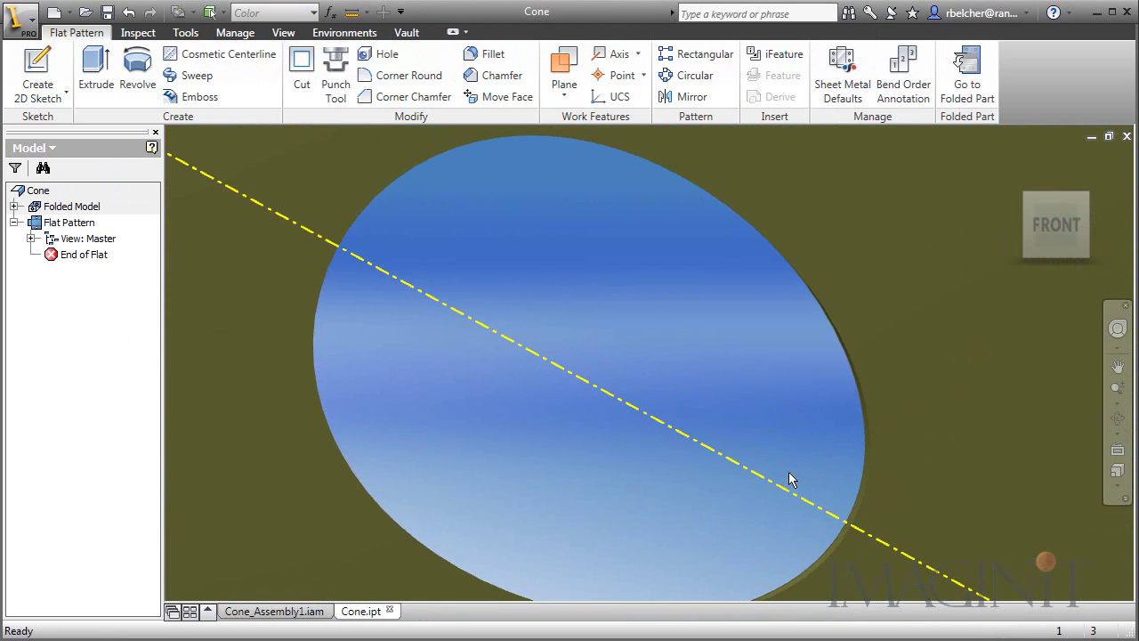
{"action": "middle_click_drag", "start_coordinate": [787, 469], "coordinate": [789, 416]}
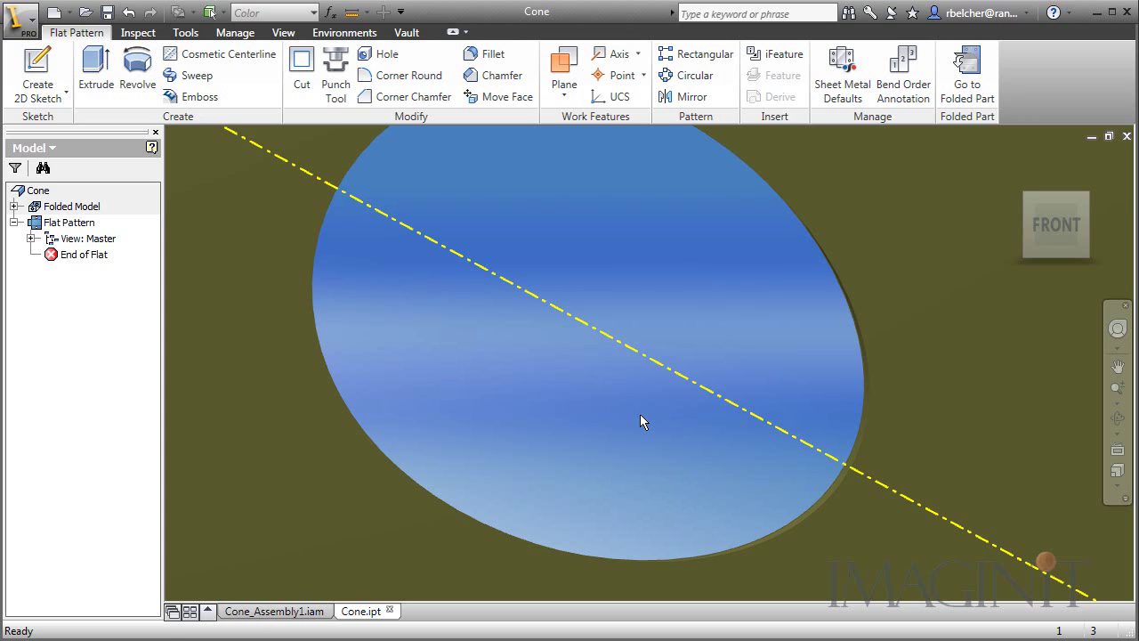
{"action": "middle_click_drag", "start_coordinate": [636, 458], "coordinate": [638, 491]}
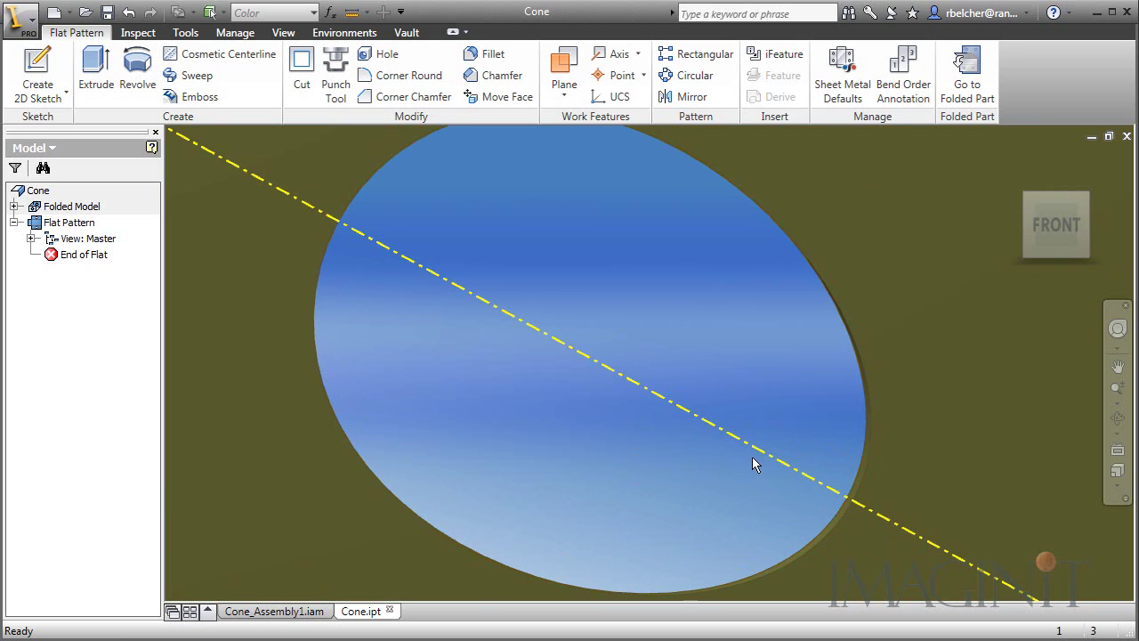
{"action": "scroll", "coordinate": [687, 334], "scroll_direction": "down", "scroll_amount": 8}
{"action": "scroll", "coordinate": [683, 383], "scroll_direction": "down", "scroll_amount": 4}
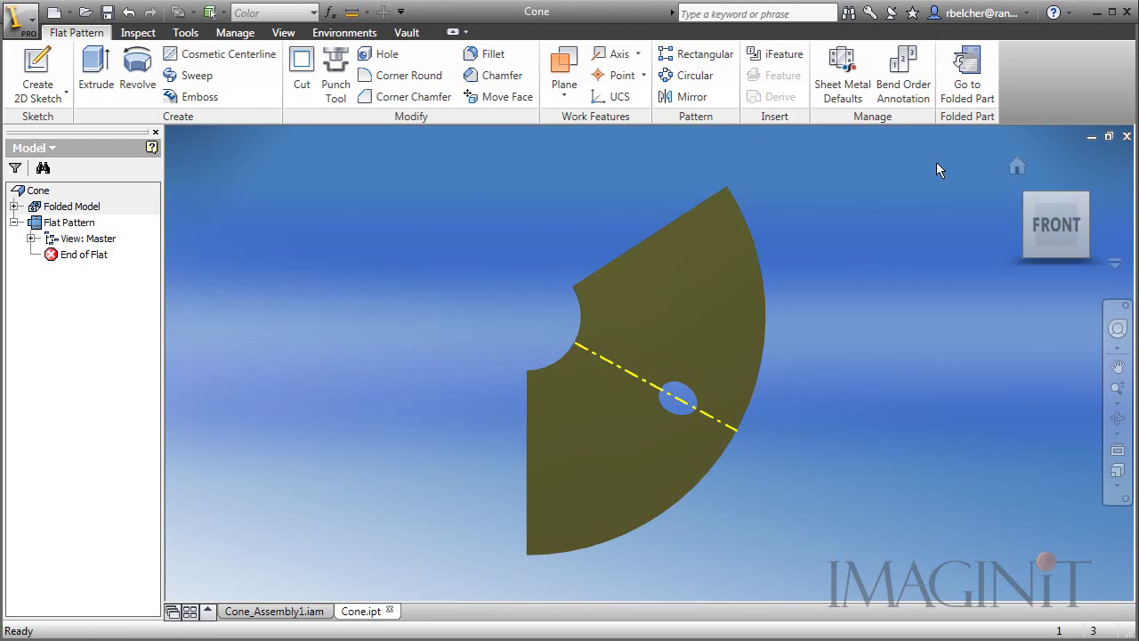
Step: Return to the folded model and close the Cone part window without saving
{"action": "left_click", "coordinate": [966, 67]}
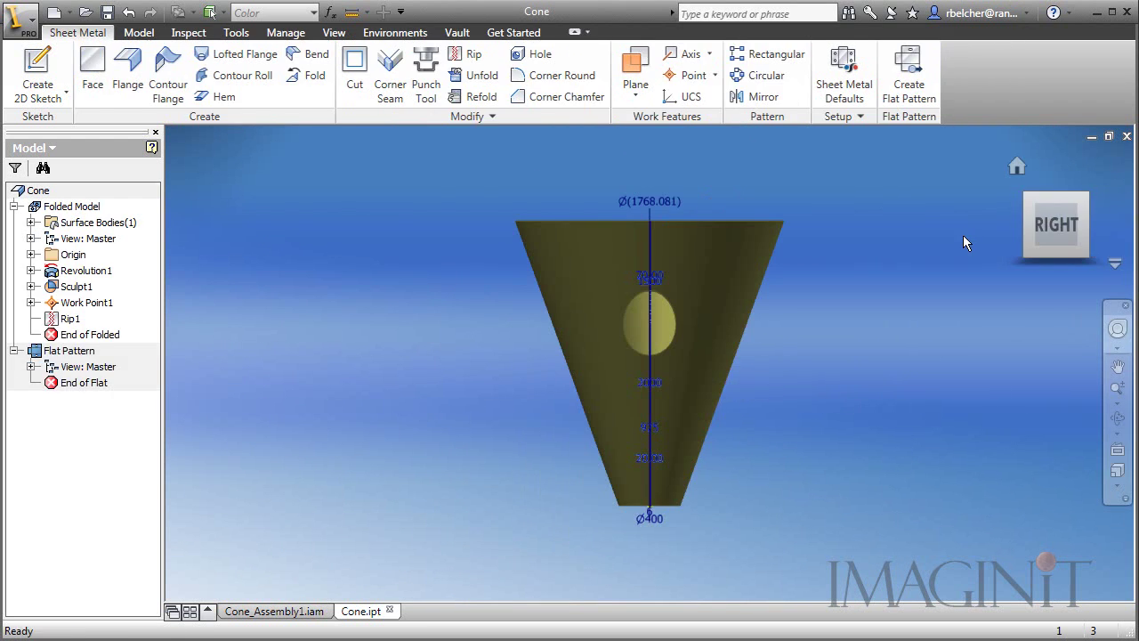
{"action": "left_click", "coordinate": [1126, 135]}
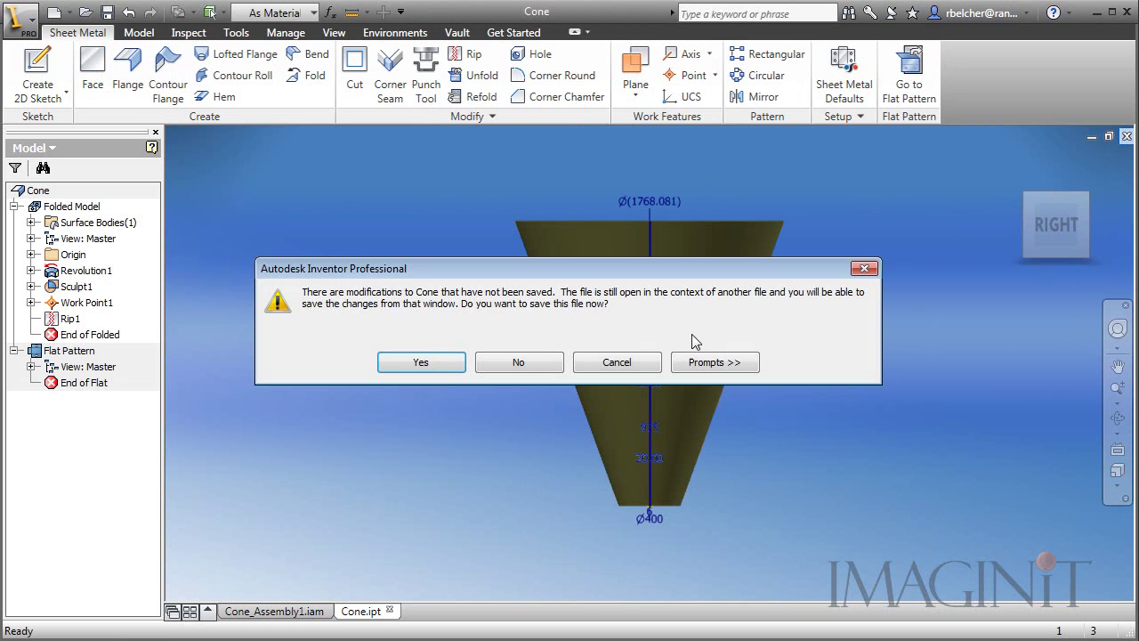
{"action": "left_click", "coordinate": [521, 365]}
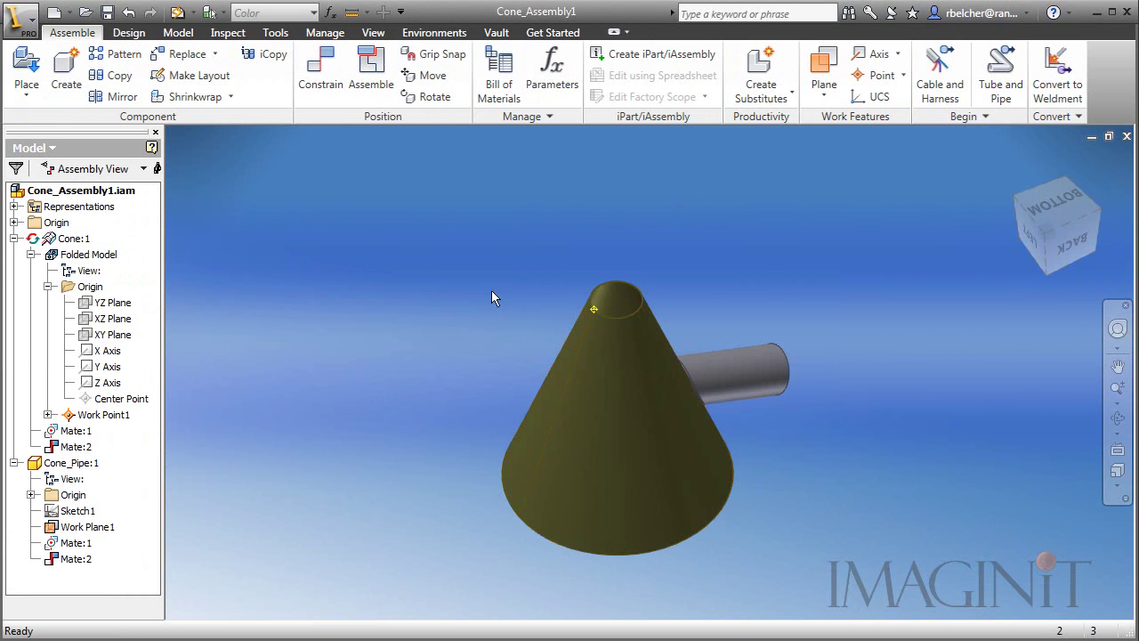
Step: Double-click Cone:1 in Cone_Assembly1 to edit the sheet-metal part in place
{"action": "scroll", "coordinate": [727, 256], "scroll_direction": "up", "scroll_amount": 2}
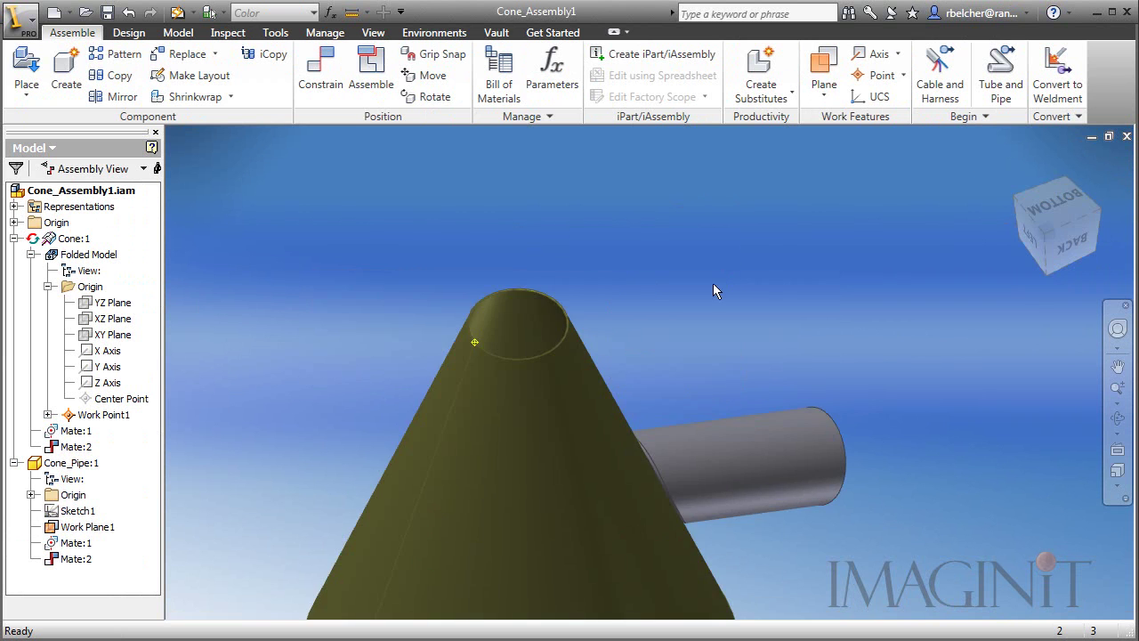
{"action": "scroll", "coordinate": [699, 320], "scroll_direction": "down", "scroll_amount": 4}
{"action": "double_click", "coordinate": [688, 349]}
{"action": "scroll", "coordinate": [665, 302], "scroll_direction": "up", "scroll_amount": 4}
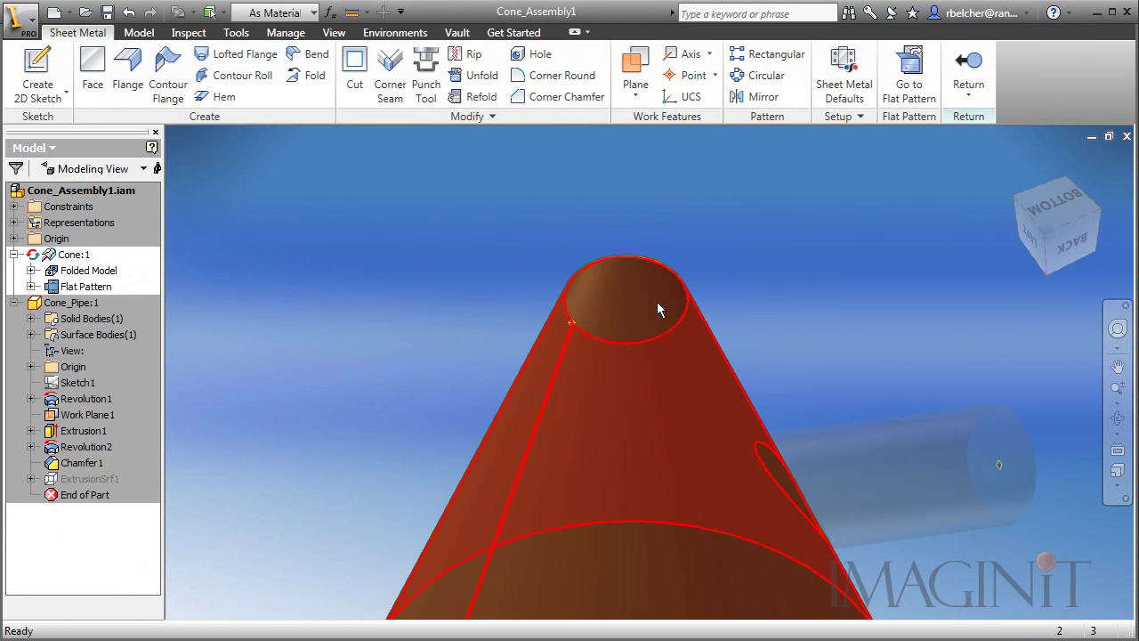
{"action": "middle_click_drag", "start_coordinate": [665, 302], "coordinate": [758, 250]}
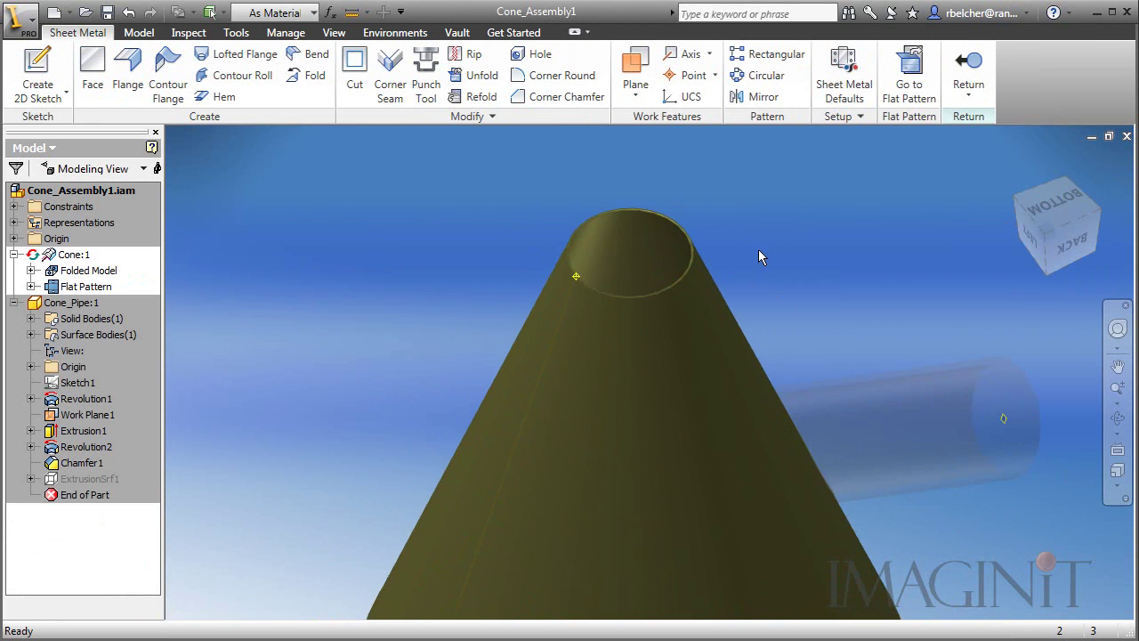
Step: Delete the cone's main sheet face with Delete Face and accept the deferred flat pattern warning
{"action": "left_click", "coordinate": [140, 33]}
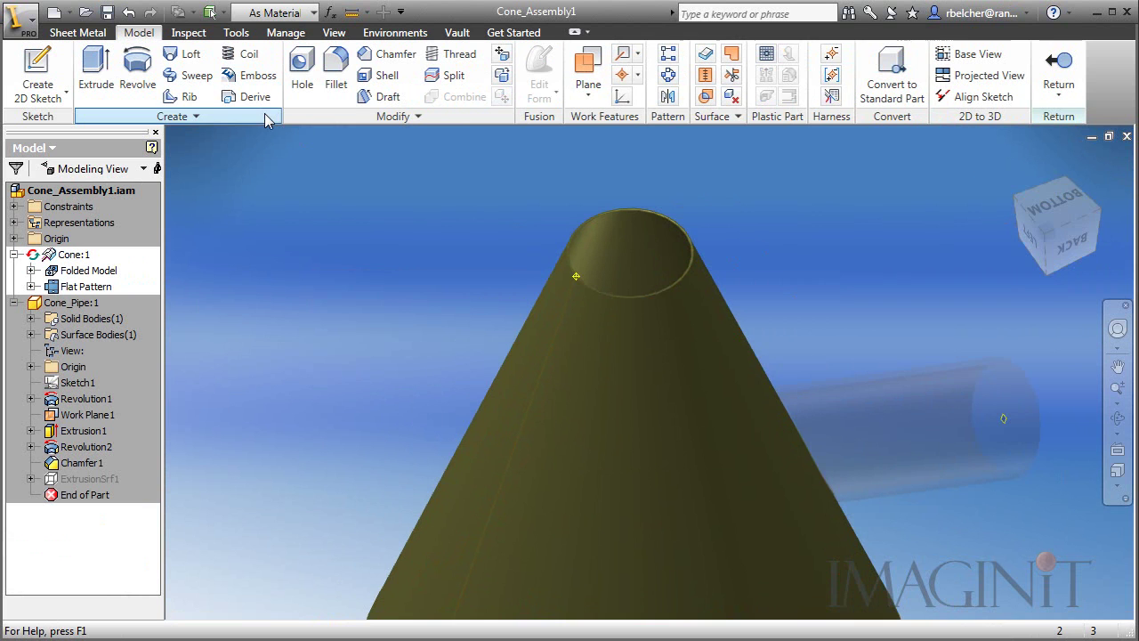
{"action": "left_click", "coordinate": [732, 96]}
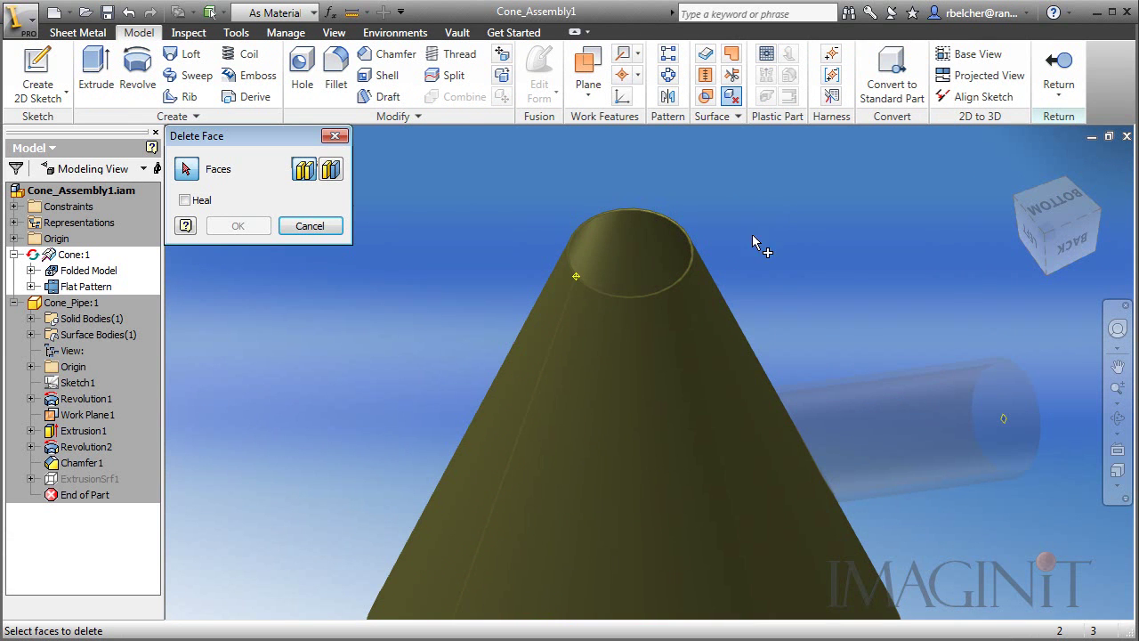
{"action": "scroll", "coordinate": [701, 214], "scroll_direction": "up", "scroll_amount": 2}
{"action": "scroll", "coordinate": [581, 200], "scroll_direction": "up", "scroll_amount": 3}
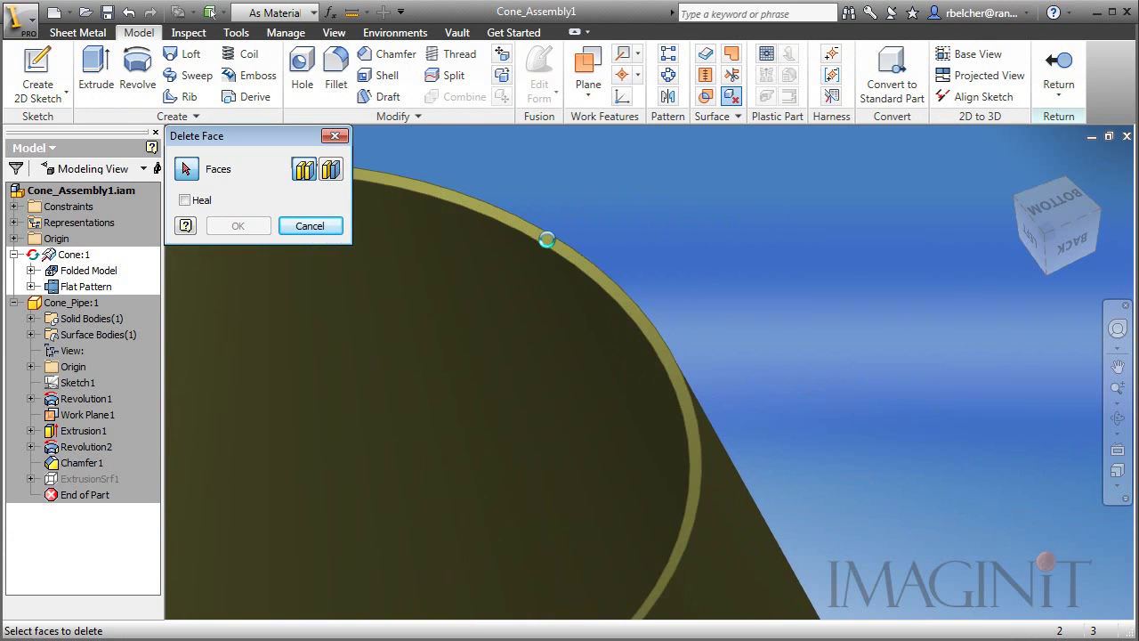
{"action": "left_click", "coordinate": [506, 244]}
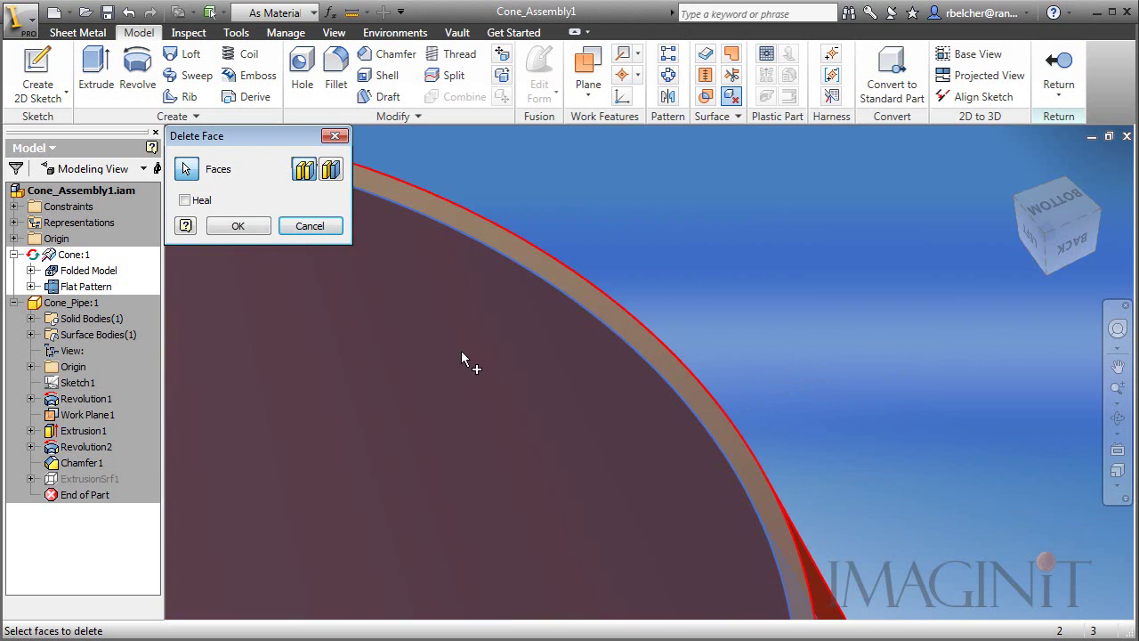
{"action": "scroll", "coordinate": [450, 392], "scroll_direction": "down", "scroll_amount": 5}
{"action": "scroll", "coordinate": [498, 302], "scroll_direction": "up", "scroll_amount": 2}
{"action": "scroll", "coordinate": [570, 267], "scroll_direction": "up", "scroll_amount": 2}
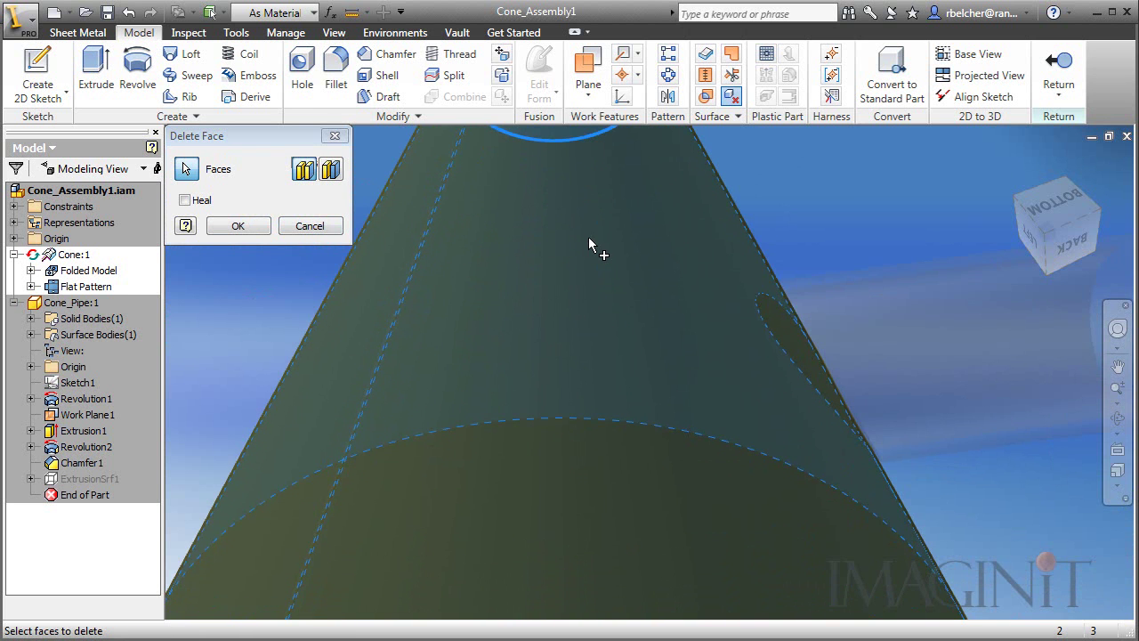
{"action": "left_click", "coordinate": [237, 226]}
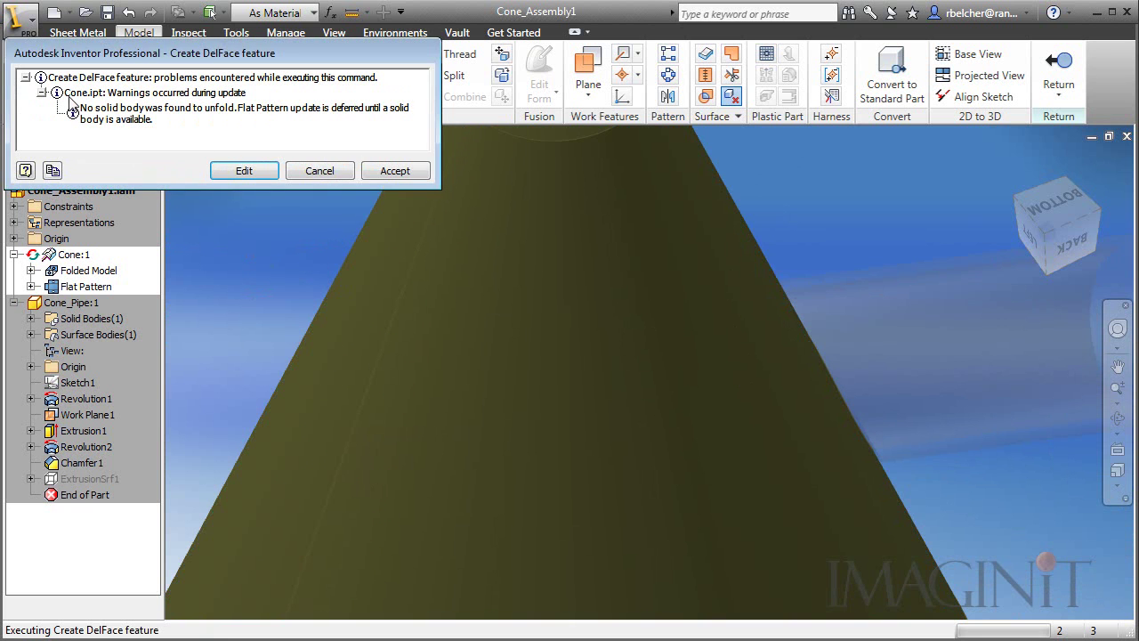
{"action": "left_click", "coordinate": [396, 170]}
{"action": "scroll", "coordinate": [570, 347], "scroll_direction": "down", "scroll_amount": 3}
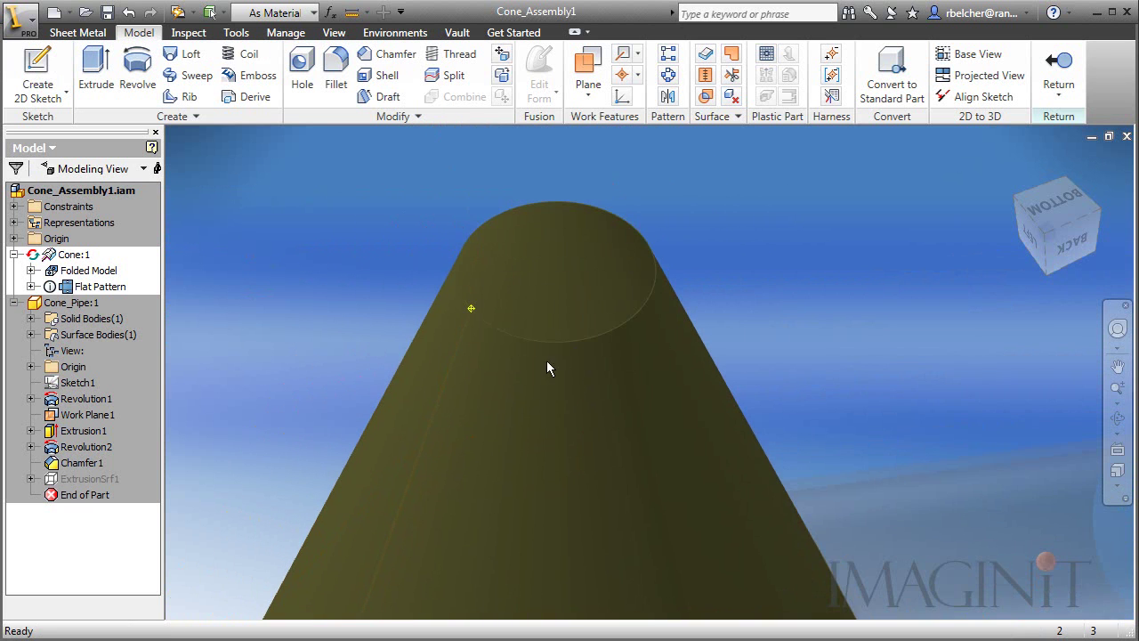
{"action": "scroll", "coordinate": [570, 361], "scroll_direction": "down", "scroll_amount": 3}
{"action": "middle_click_drag", "start_coordinate": [570, 361], "coordinate": [623, 267], "text": "shift"}
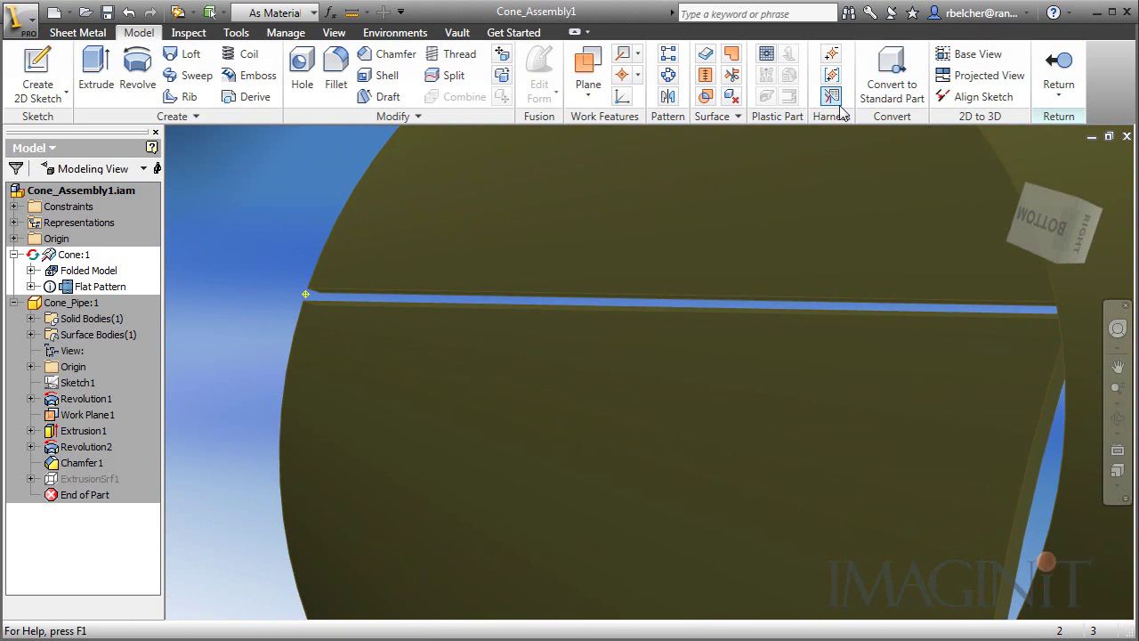
Step: Start another Delete Face and select the narrow seam face of the cone
{"action": "left_click", "coordinate": [732, 97]}
{"action": "scroll", "coordinate": [349, 294], "scroll_direction": "up", "scroll_amount": 3}
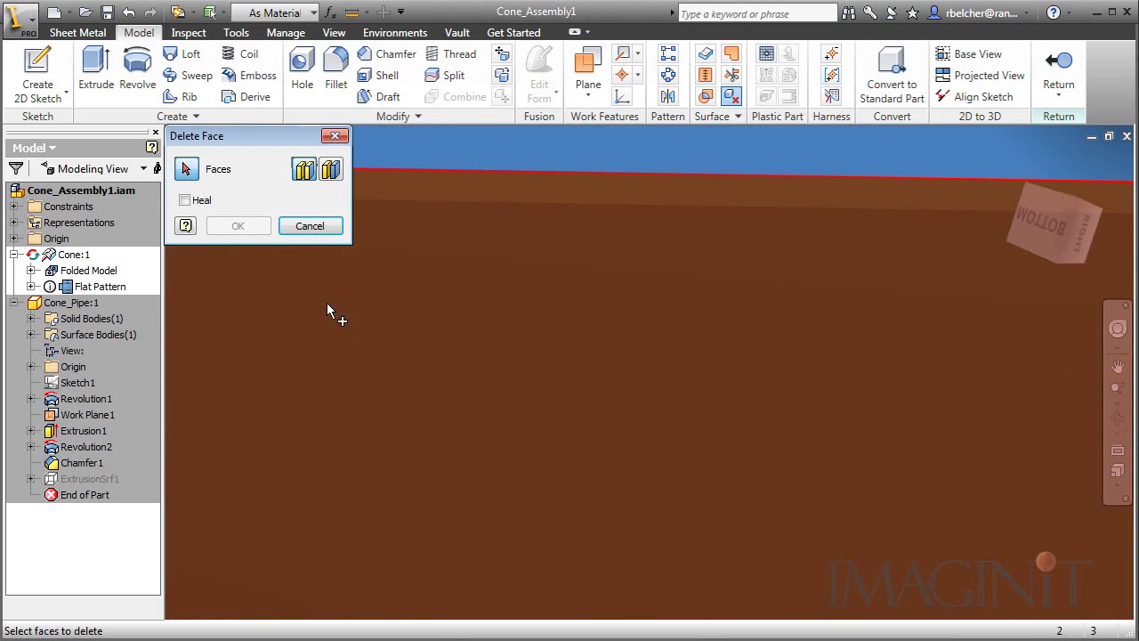
{"action": "middle_click_drag", "start_coordinate": [349, 294], "coordinate": [437, 368]}
{"action": "left_click", "coordinate": [451, 334]}
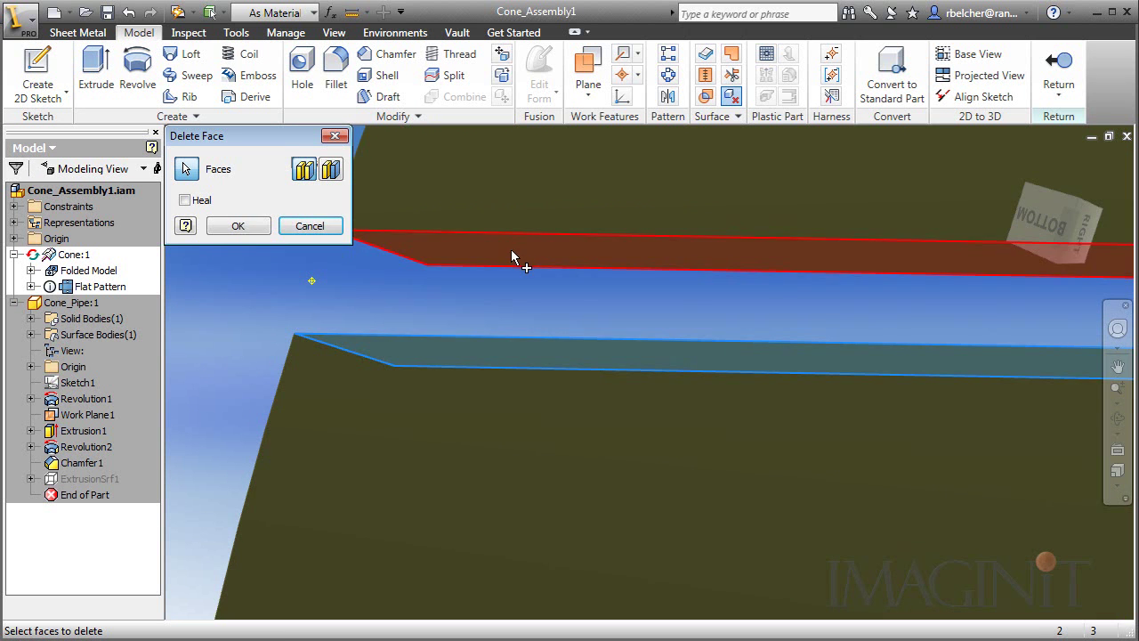
{"action": "scroll", "coordinate": [564, 305], "scroll_direction": "down", "scroll_amount": 5}
{"action": "middle_click_drag", "start_coordinate": [572, 389], "coordinate": [570, 297], "text": "shift"}
Step: Add the pipe hole's thin edge face, delete the selected faces and accept the warning
{"action": "scroll", "coordinate": [577, 297], "scroll_direction": "up", "scroll_amount": 3}
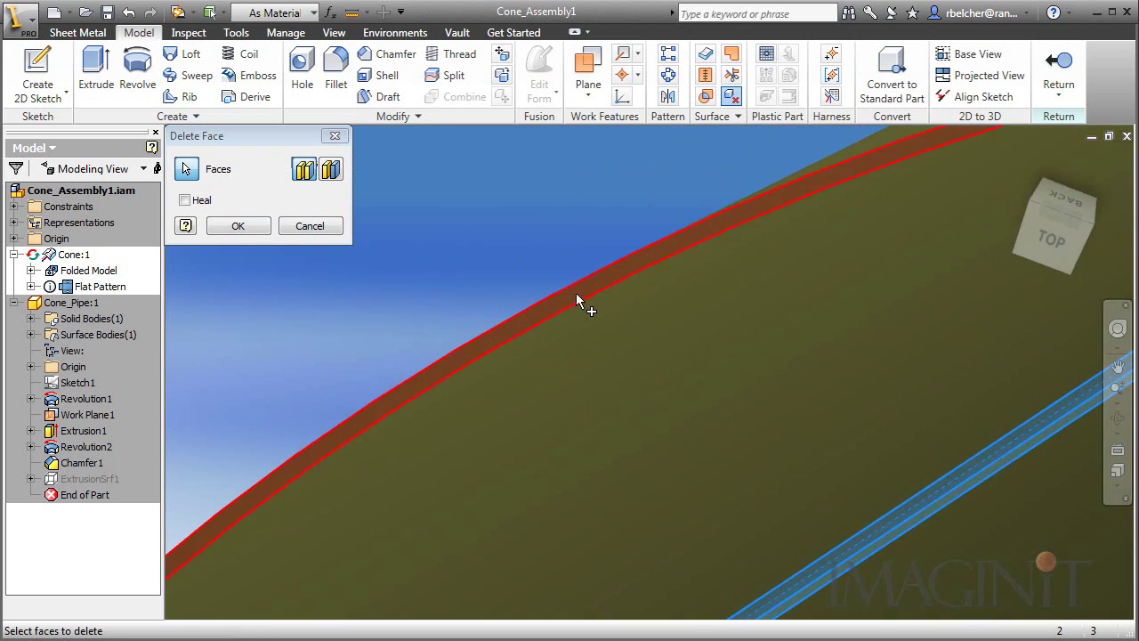
{"action": "scroll", "coordinate": [577, 297], "scroll_direction": "down", "scroll_amount": 4}
{"action": "middle_click_drag", "start_coordinate": [602, 351], "coordinate": [850, 482], "text": "shift"}
{"action": "scroll", "coordinate": [919, 483], "scroll_direction": "up", "scroll_amount": 3}
{"action": "scroll", "coordinate": [701, 475], "scroll_direction": "up", "scroll_amount": 4}
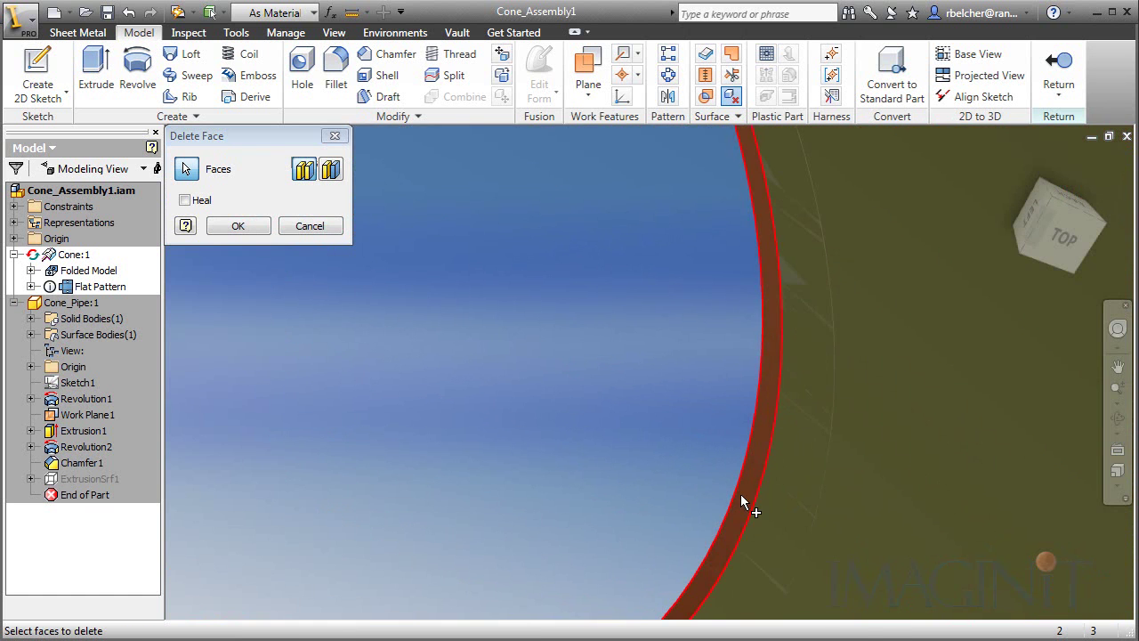
{"action": "scroll", "coordinate": [656, 470], "scroll_direction": "down", "scroll_amount": 5}
{"action": "left_click", "coordinate": [311, 285]}
{"action": "left_click", "coordinate": [237, 225]}
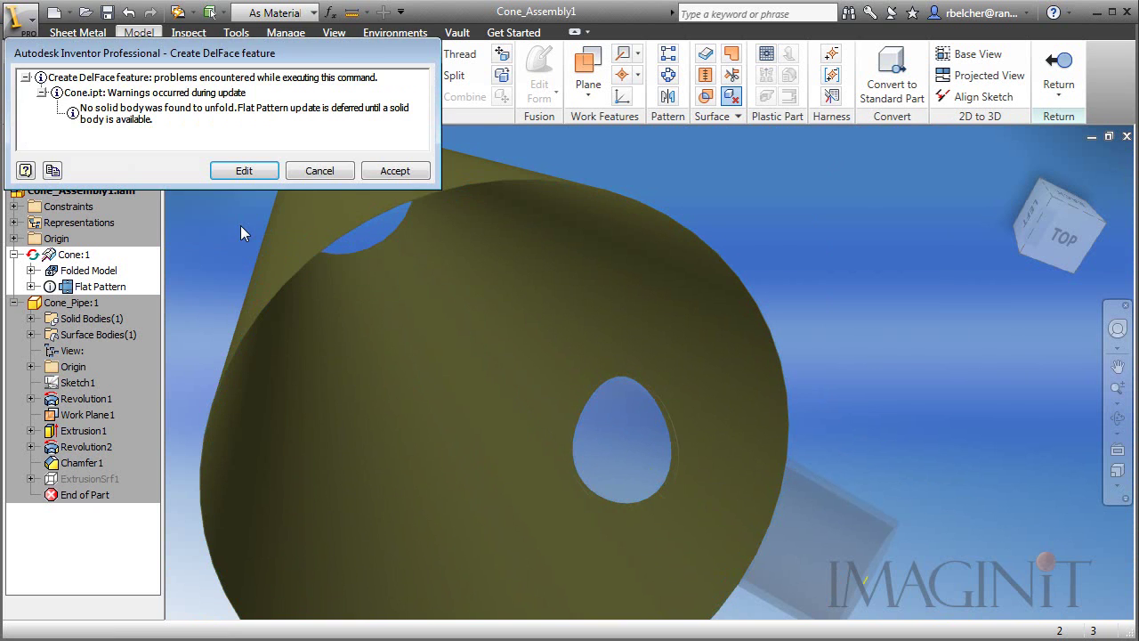
{"action": "left_click", "coordinate": [395, 170]}
{"action": "scroll", "coordinate": [747, 218], "scroll_direction": "down", "scroll_amount": 3}
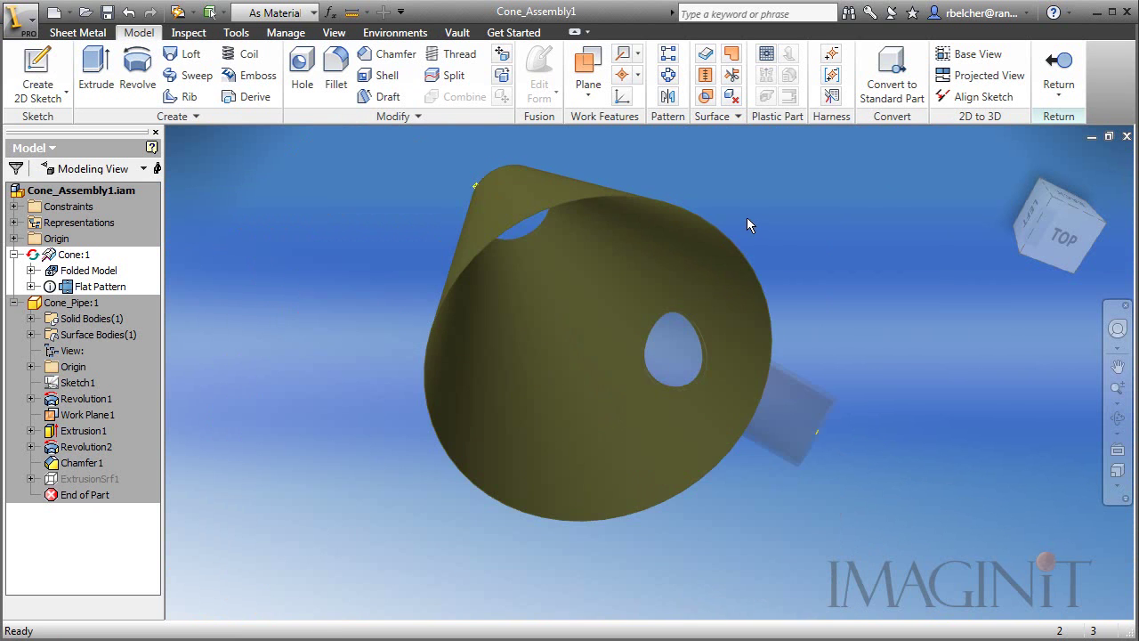
{"action": "middle_click_drag", "start_coordinate": [746, 217], "coordinate": [692, 212], "text": "shift"}
Step: Thicken the conical surface to 6 mm using the symmetric direction, then zoom to fit
{"action": "left_click", "coordinate": [705, 55]}
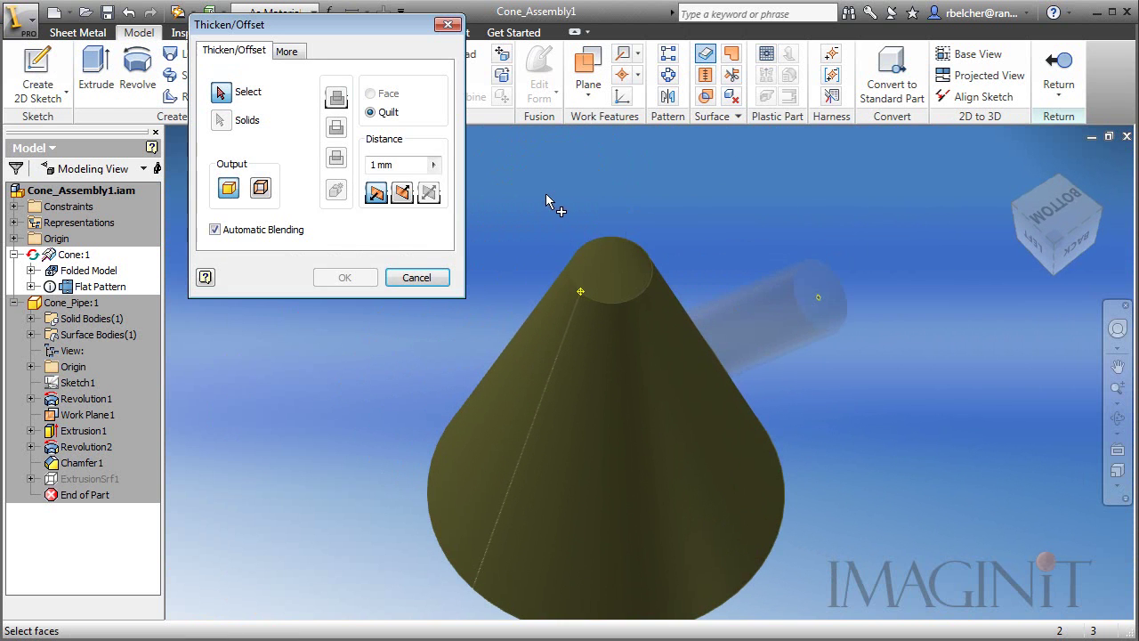
{"action": "left_click", "coordinate": [613, 238]}
{"action": "scroll", "coordinate": [559, 239], "scroll_direction": "down", "scroll_amount": 2}
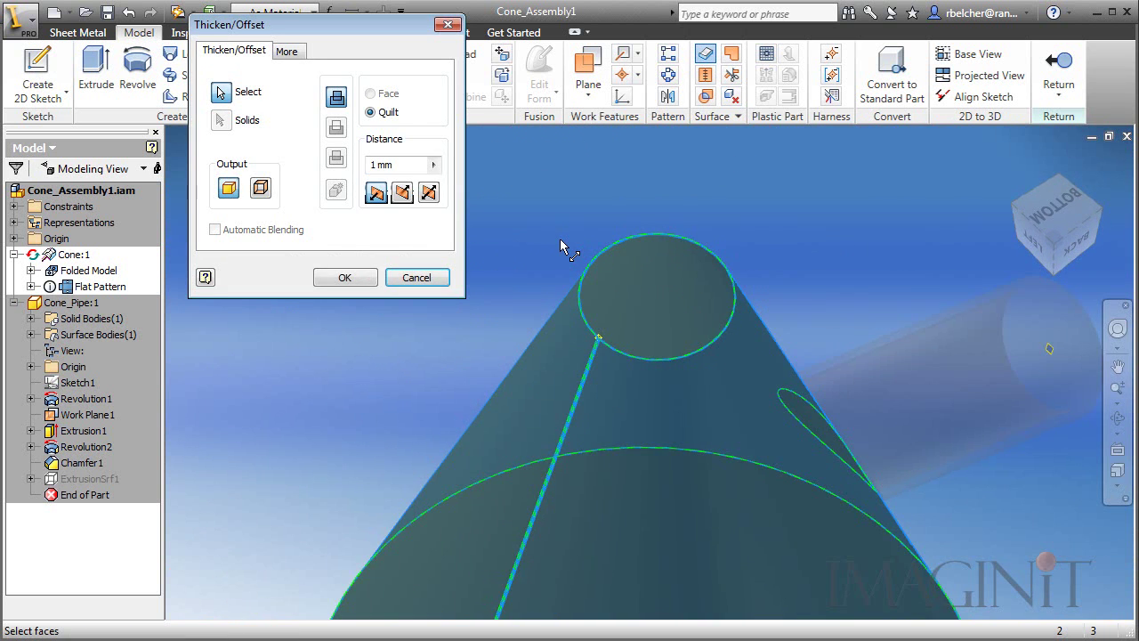
{"action": "scroll", "coordinate": [560, 238], "scroll_direction": "down", "scroll_amount": 2}
{"action": "double_click", "coordinate": [409, 164]}
{"action": "type", "text": "6"}
{"action": "left_click", "coordinate": [402, 193]}
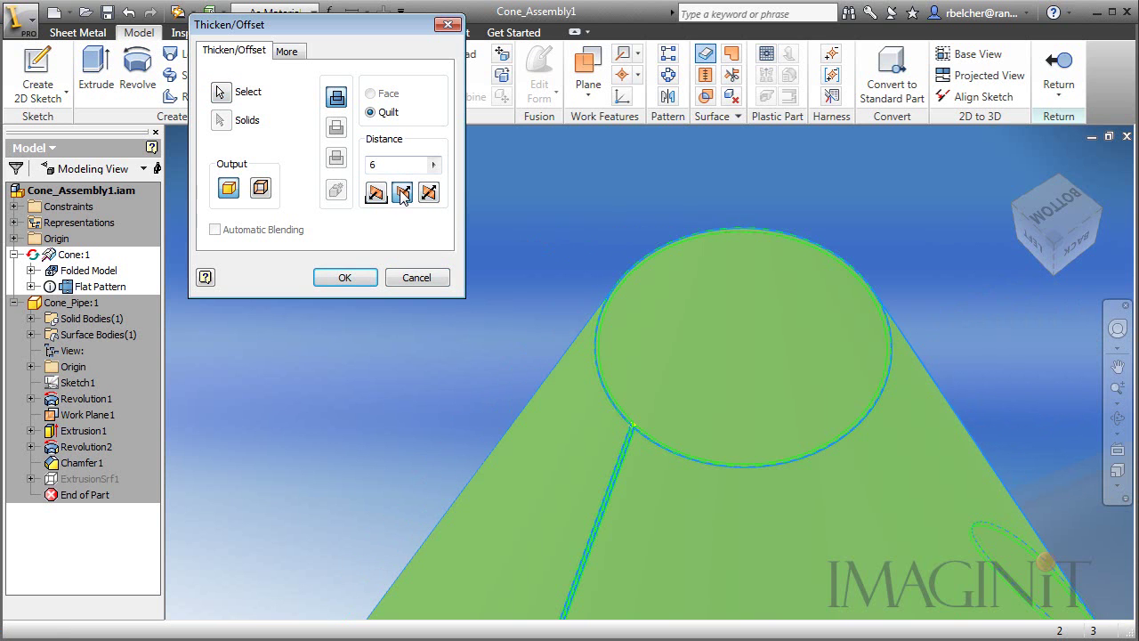
{"action": "left_click", "coordinate": [345, 278]}
{"action": "key", "text": "Home"}
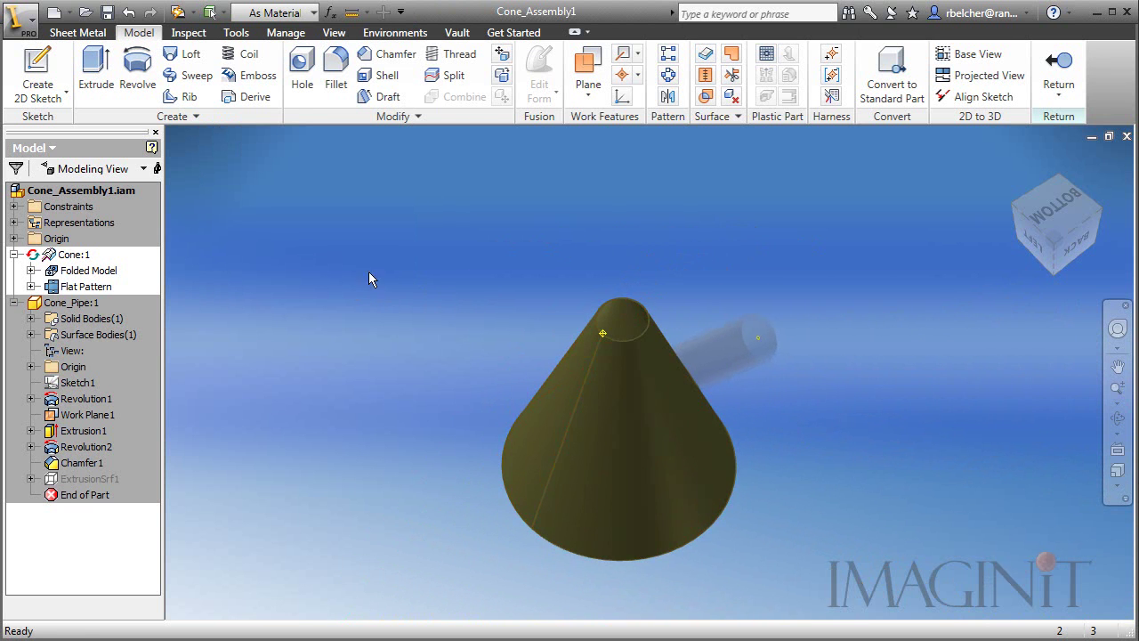
Step: Open the cone's updated flat pattern, view it from the front and zoom on the hole
{"action": "left_click", "coordinate": [81, 34]}
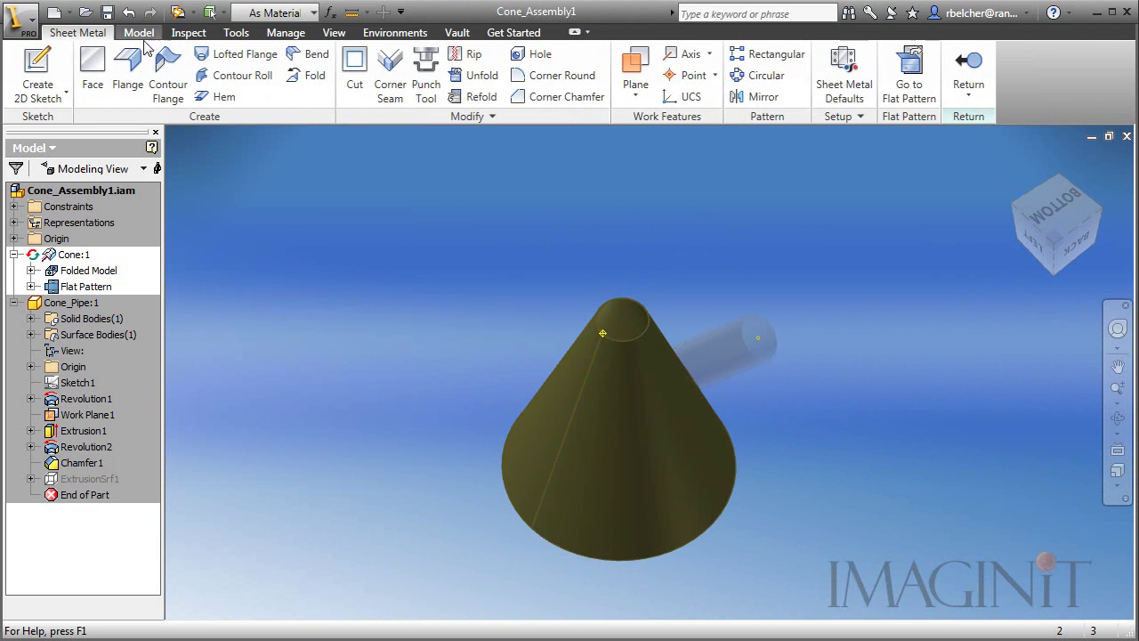
{"action": "left_click", "coordinate": [908, 75]}
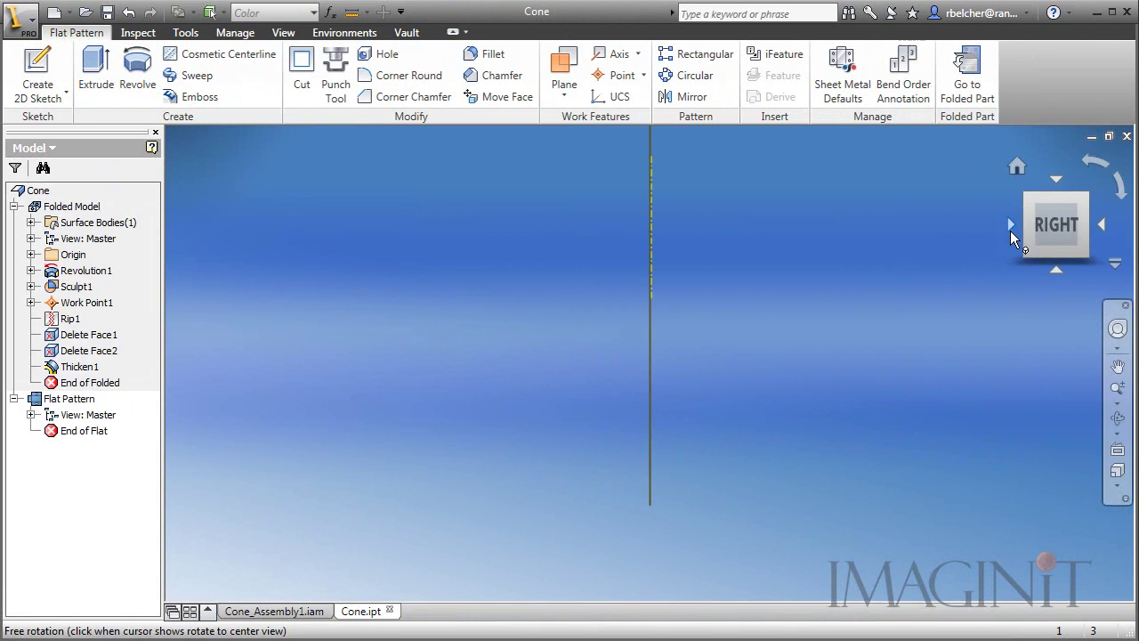
{"action": "left_click", "coordinate": [1010, 229]}
{"action": "scroll", "coordinate": [700, 403], "scroll_direction": "up", "scroll_amount": 5}
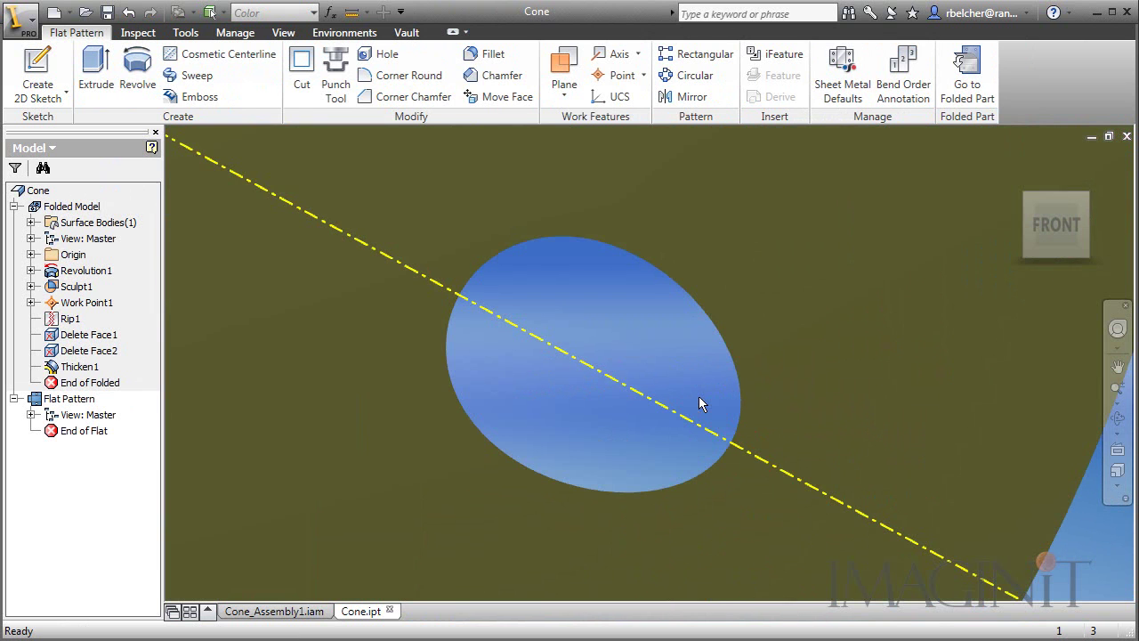
{"action": "scroll", "coordinate": [618, 372], "scroll_direction": "up", "scroll_amount": 2}
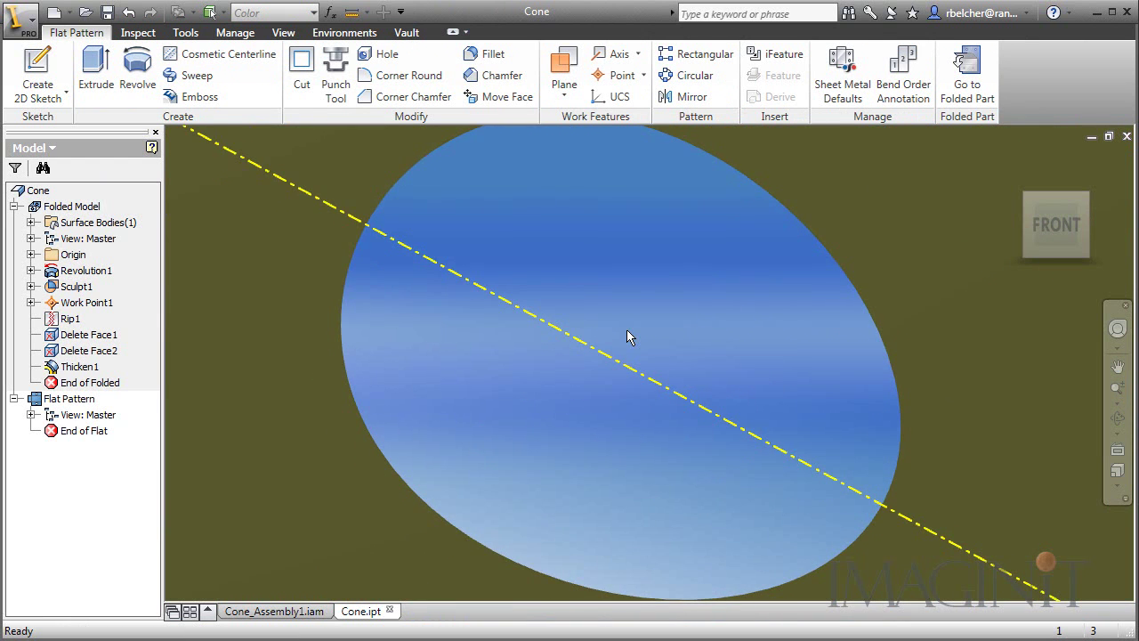
{"action": "scroll", "coordinate": [627, 329], "scroll_direction": "down", "scroll_amount": 3}
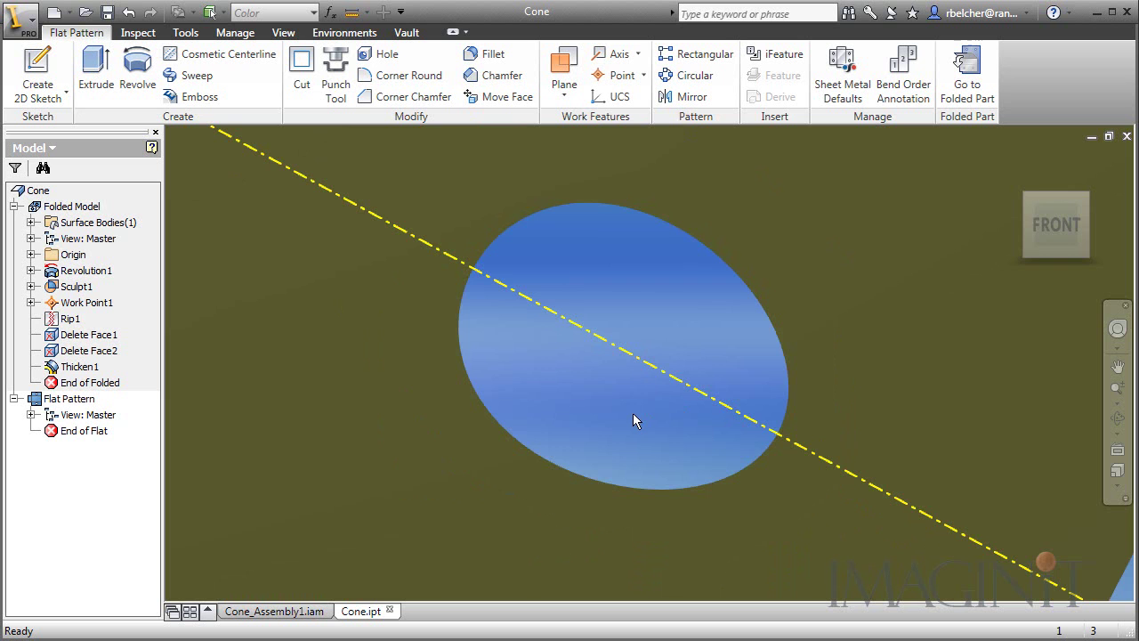
{"action": "scroll", "coordinate": [633, 413], "scroll_direction": "down", "scroll_amount": 5}
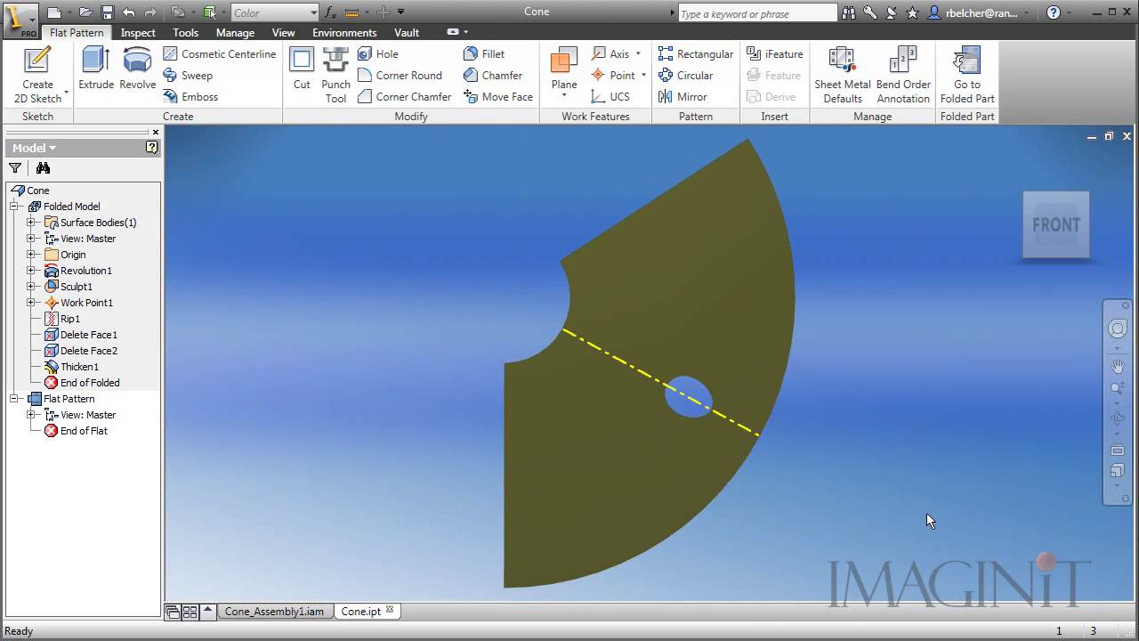
Step: Close Cone.ipt with No to saving, then reset Cone_Assembly1 to the ViewCube Home view
{"action": "left_click", "coordinate": [965, 75]}
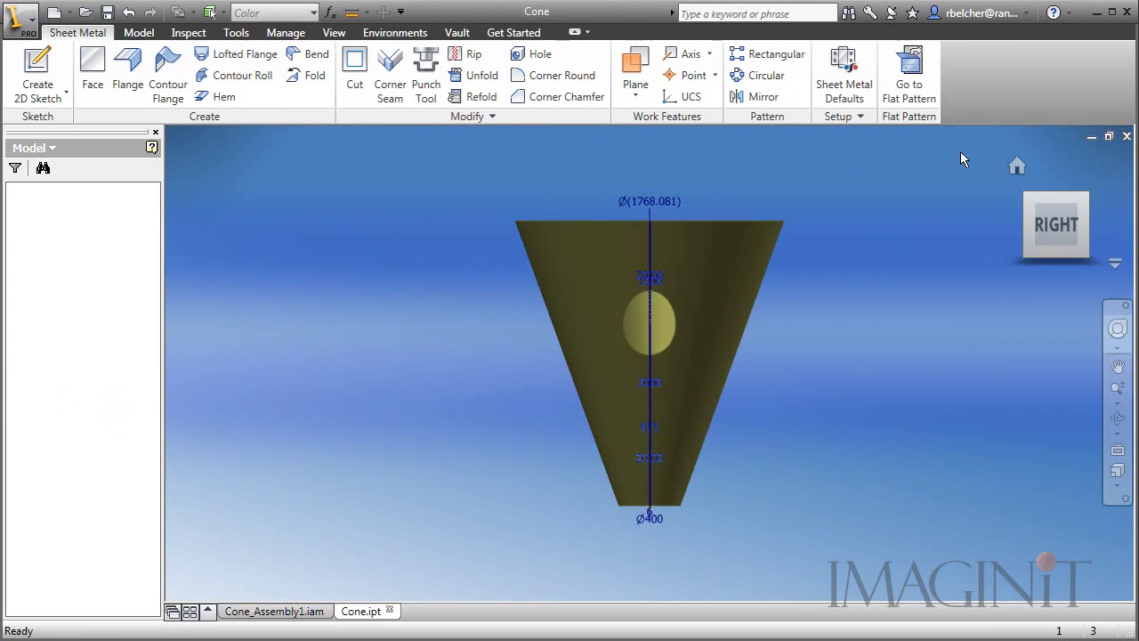
{"action": "left_click", "coordinate": [1126, 137]}
{"action": "left_click", "coordinate": [520, 368]}
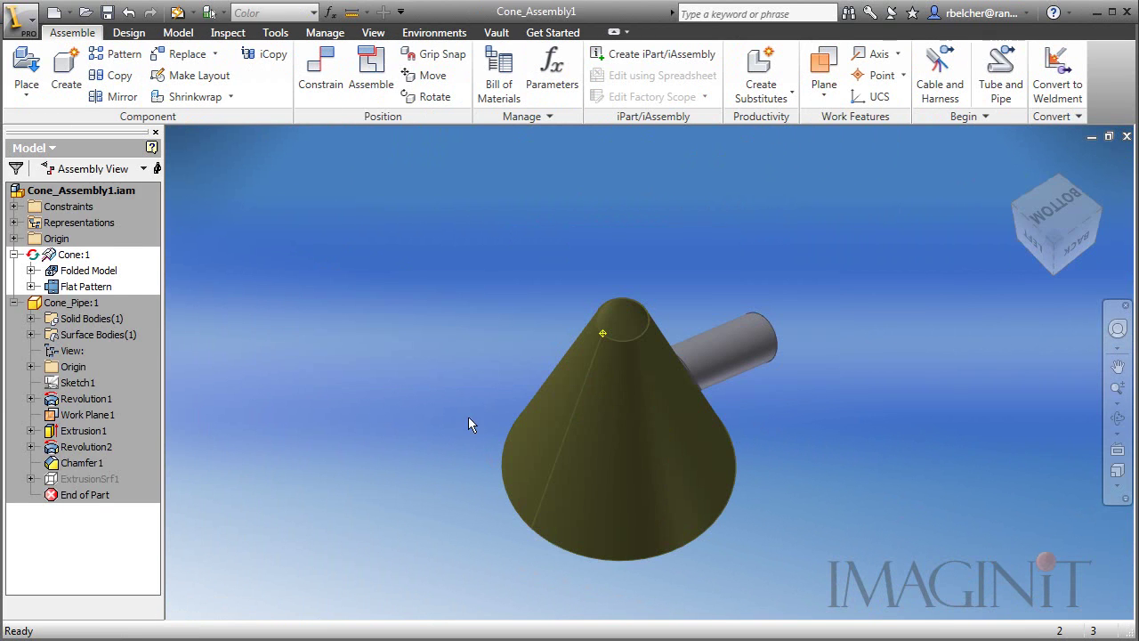
{"action": "left_click", "coordinate": [1016, 163]}
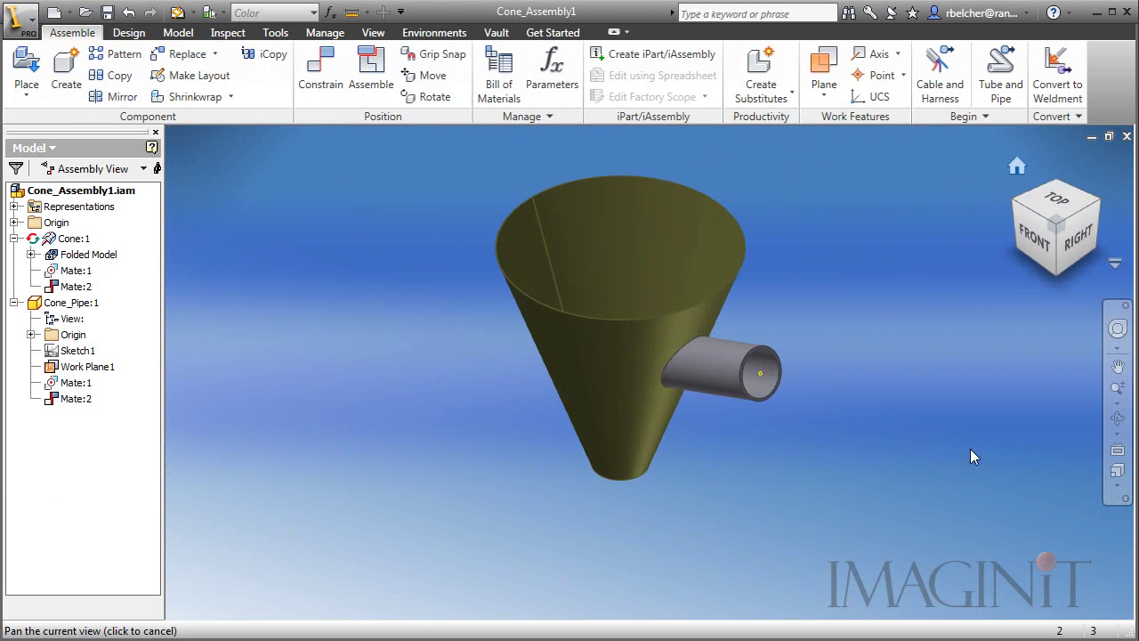